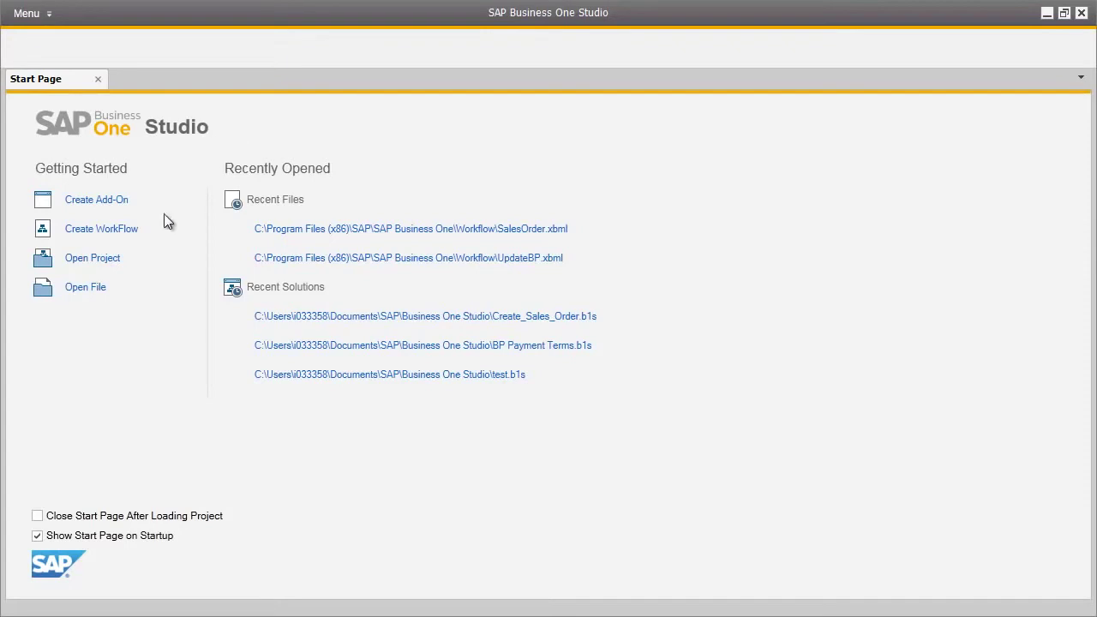
Create a new workflow project named 'BP Credit Limits' with an empty process diagram.
left_click(125, 228)
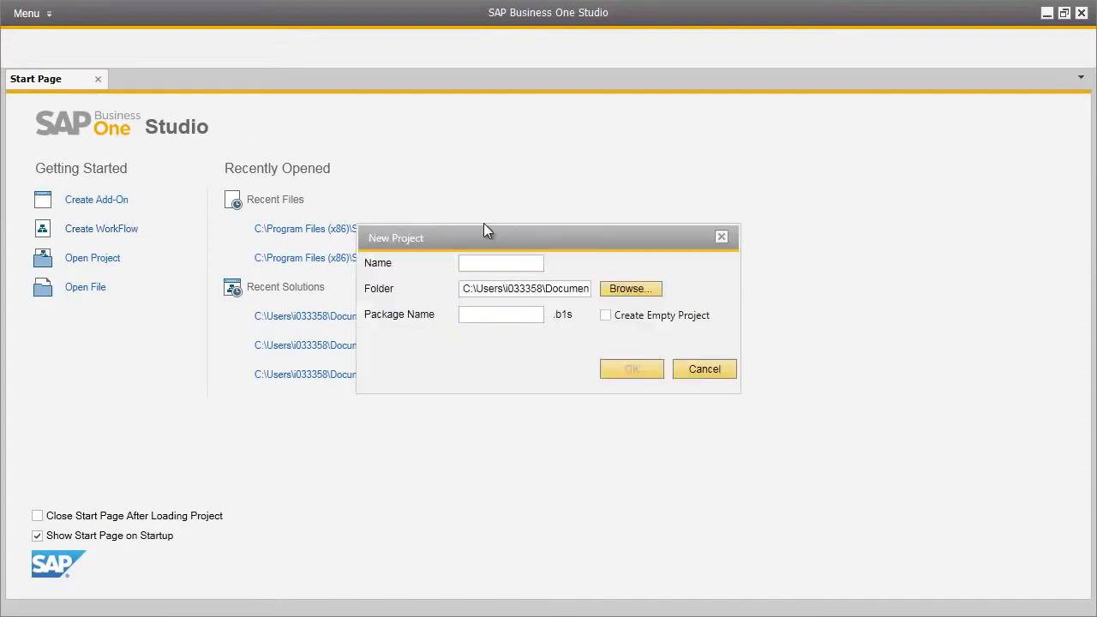
type("BP Credit Limits")
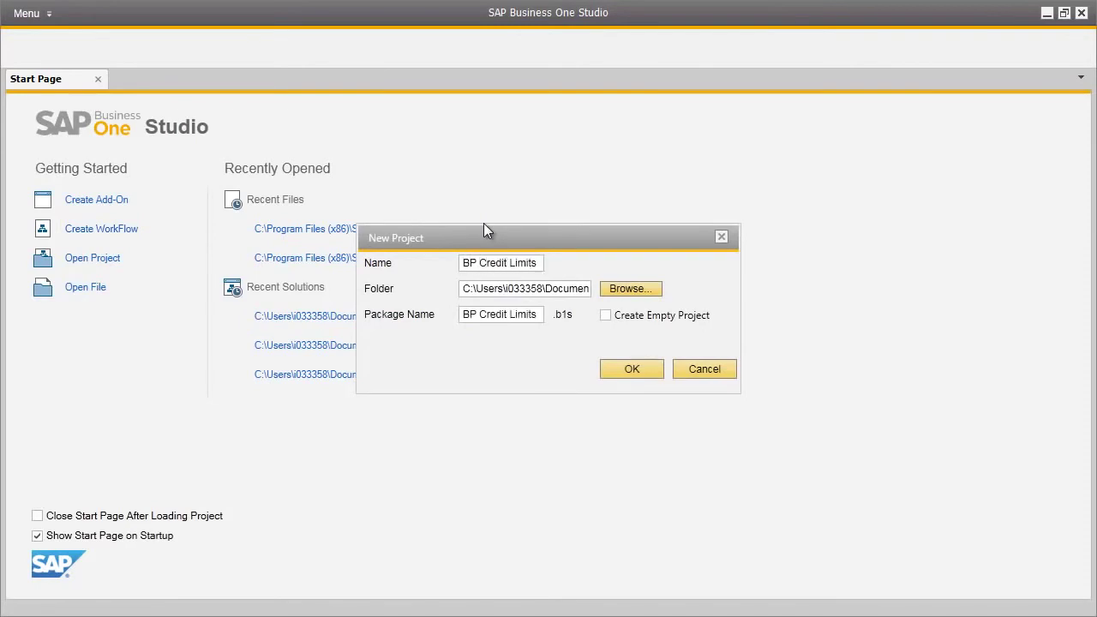
left_click(631, 369)
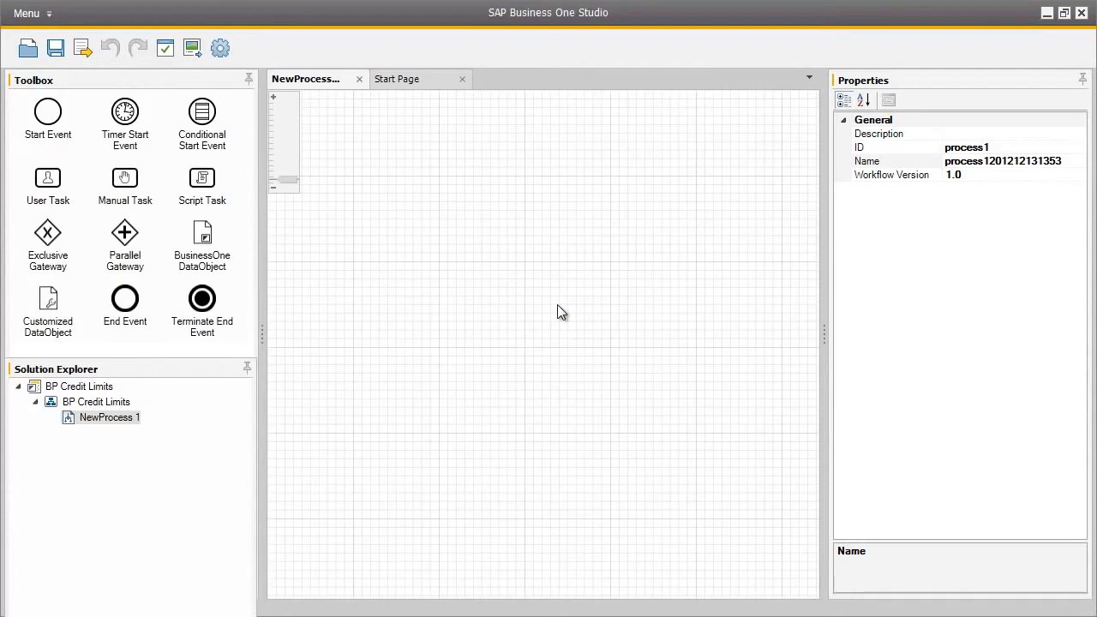
Set the process ID and the process name both to BPCreditLimit.
left_click(994, 148)
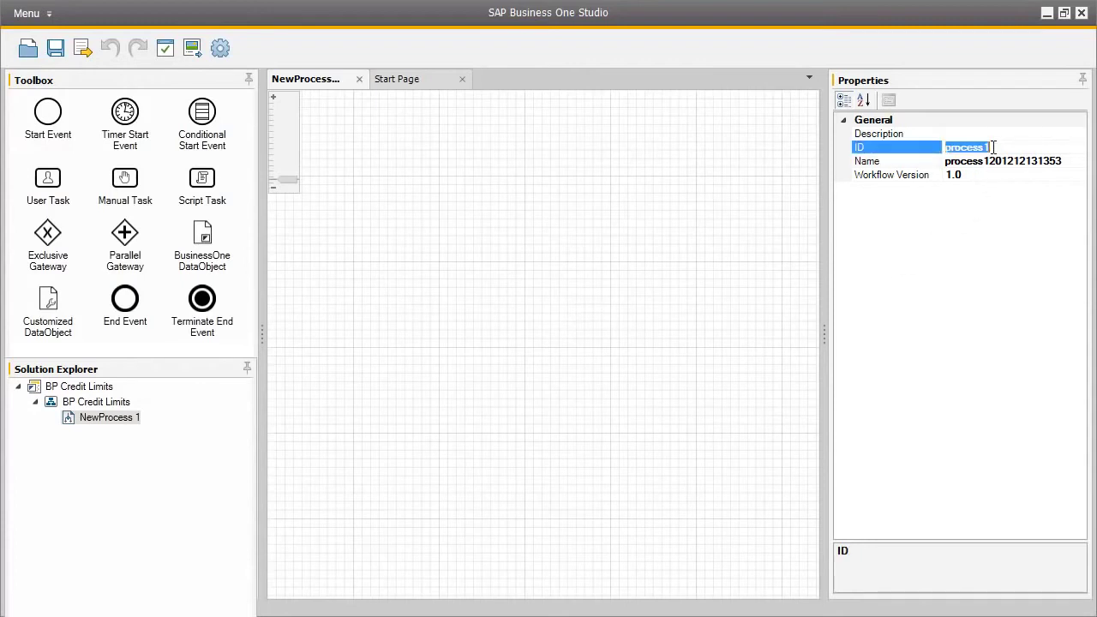
type("BPCreditLimit")
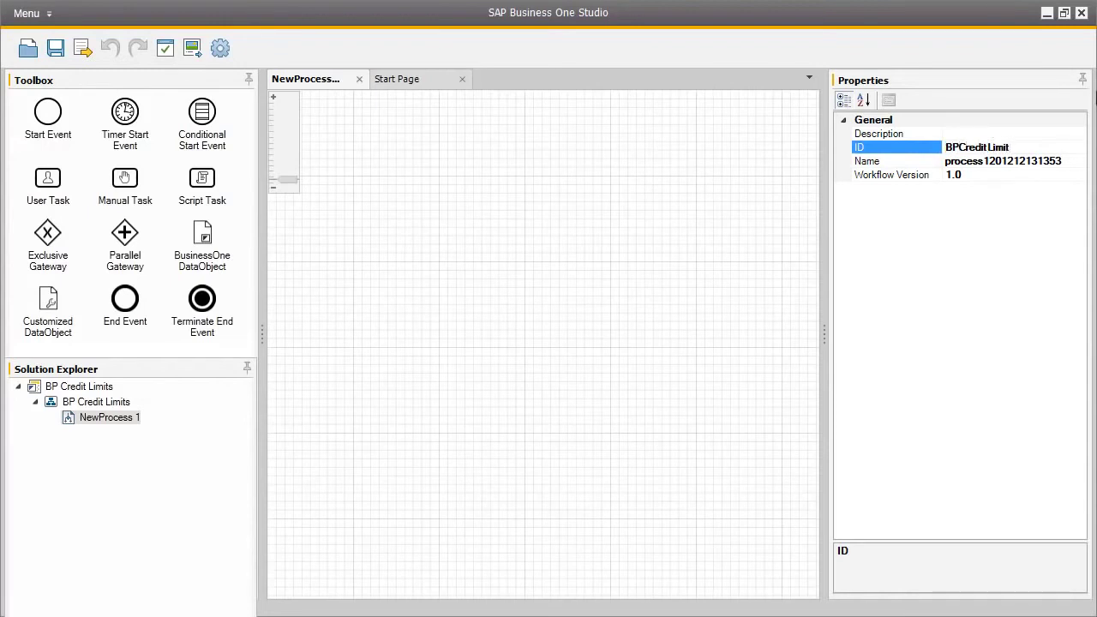
left_click(1037, 160)
type("BP")
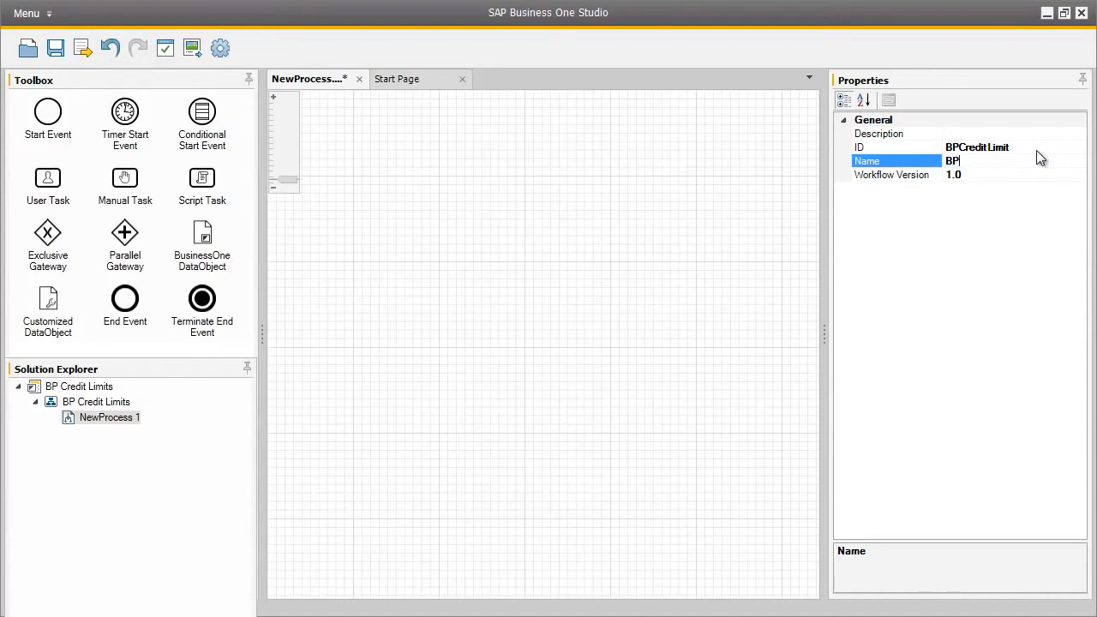
type("CreditLimit")
Place a start event and userTask1 on the canvas, linked by a flow arrow.
left_click_drag(60, 114, 337, 266)
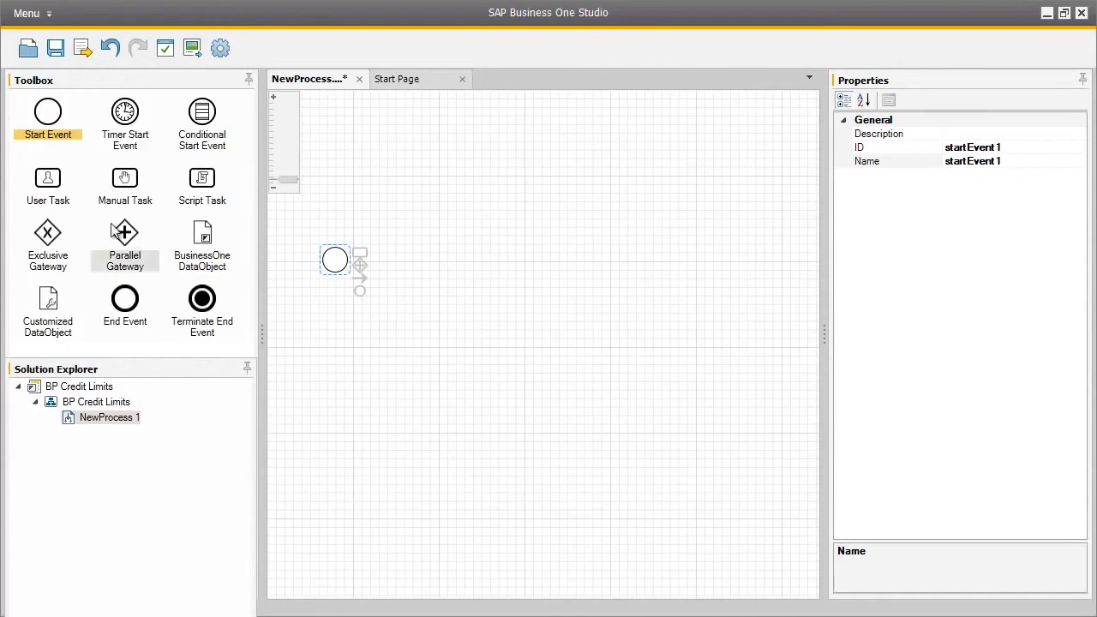
left_click(50, 178)
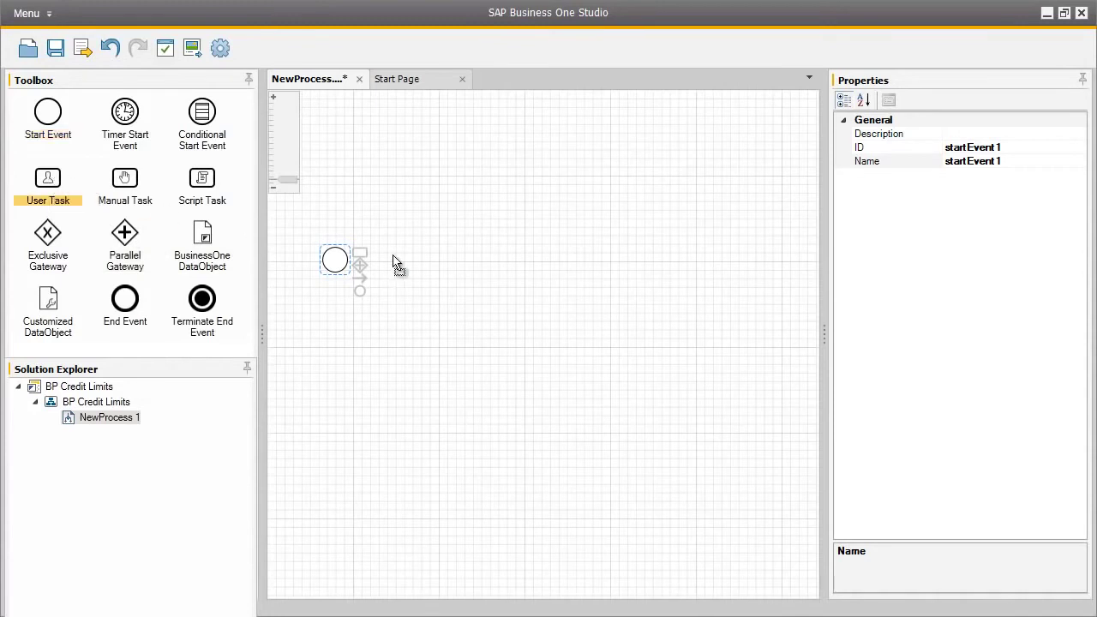
left_click(428, 258)
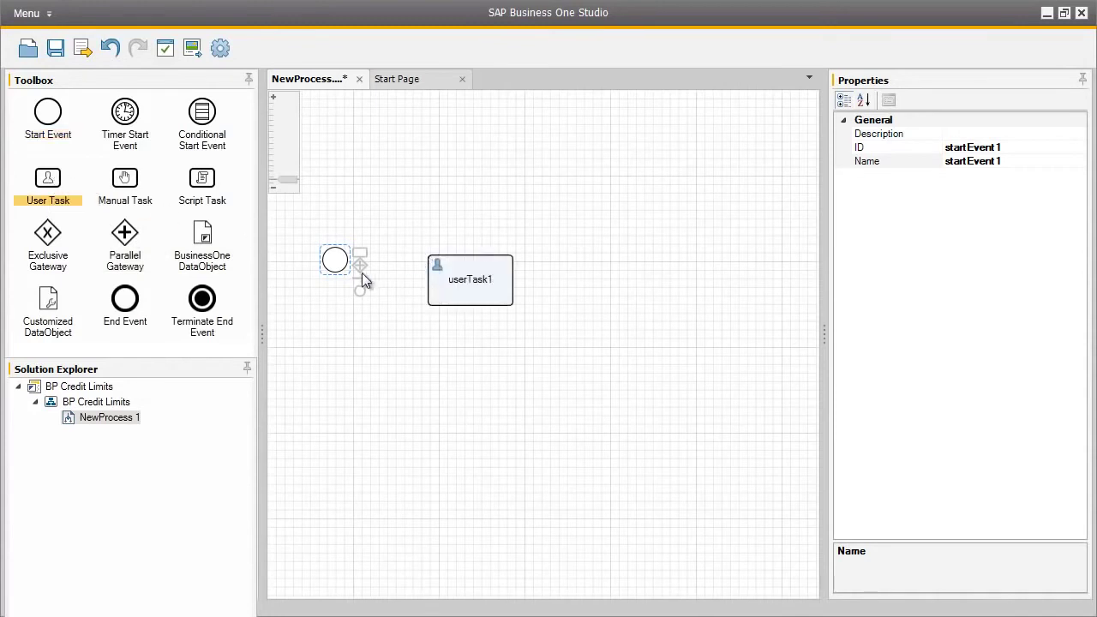
left_click_drag(361, 278, 431, 282)
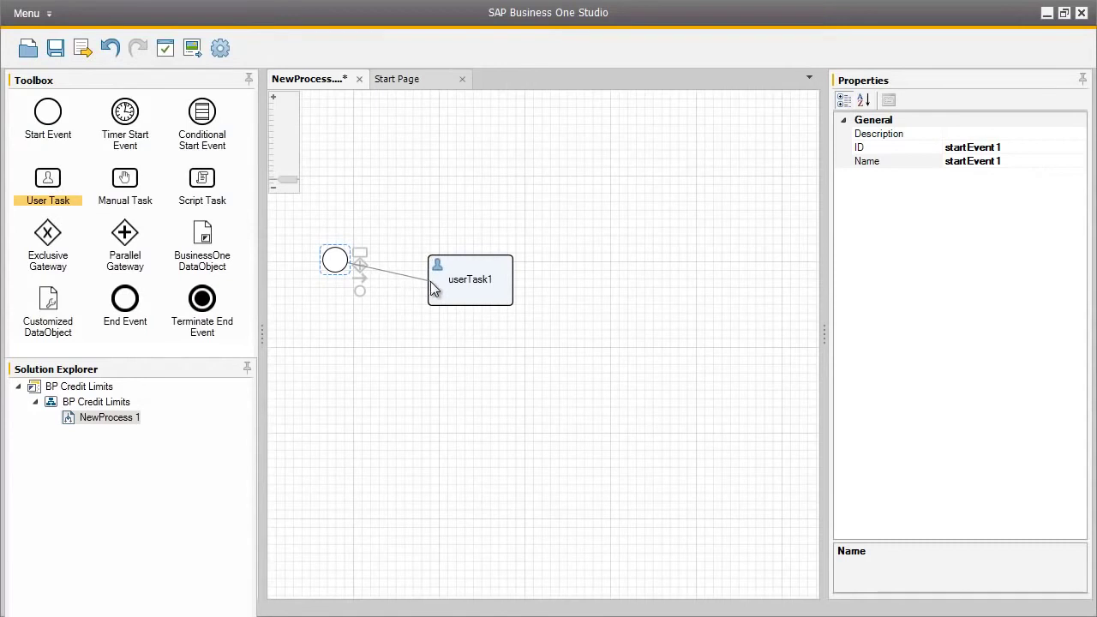
left_click(506, 277)
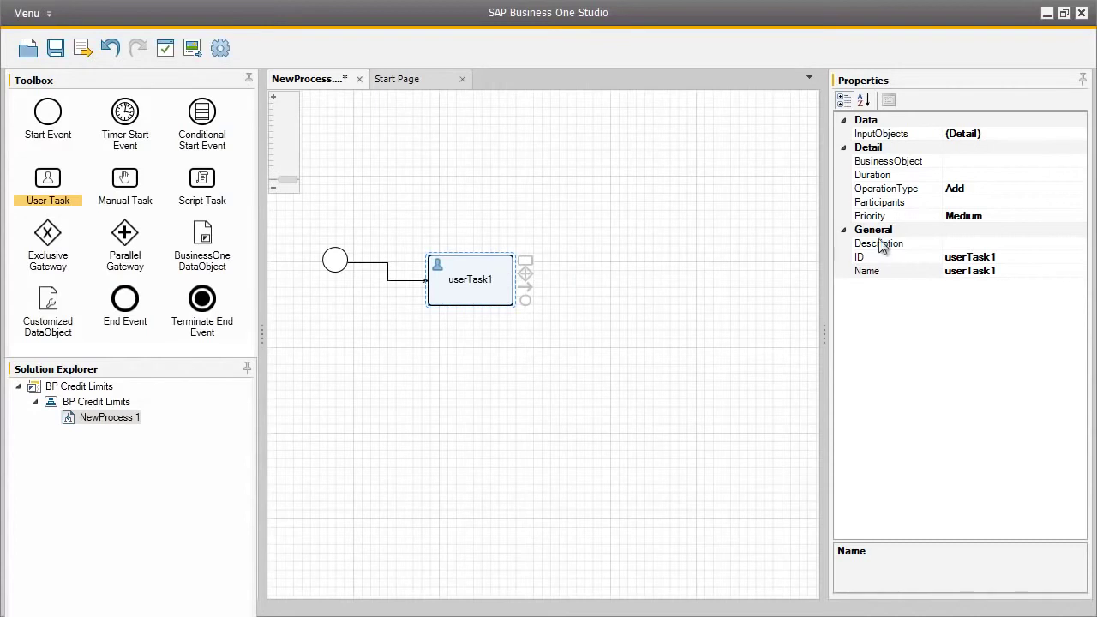
Set userTask1's business object to BusinessPartners without logging in to the company.
left_click(1016, 163)
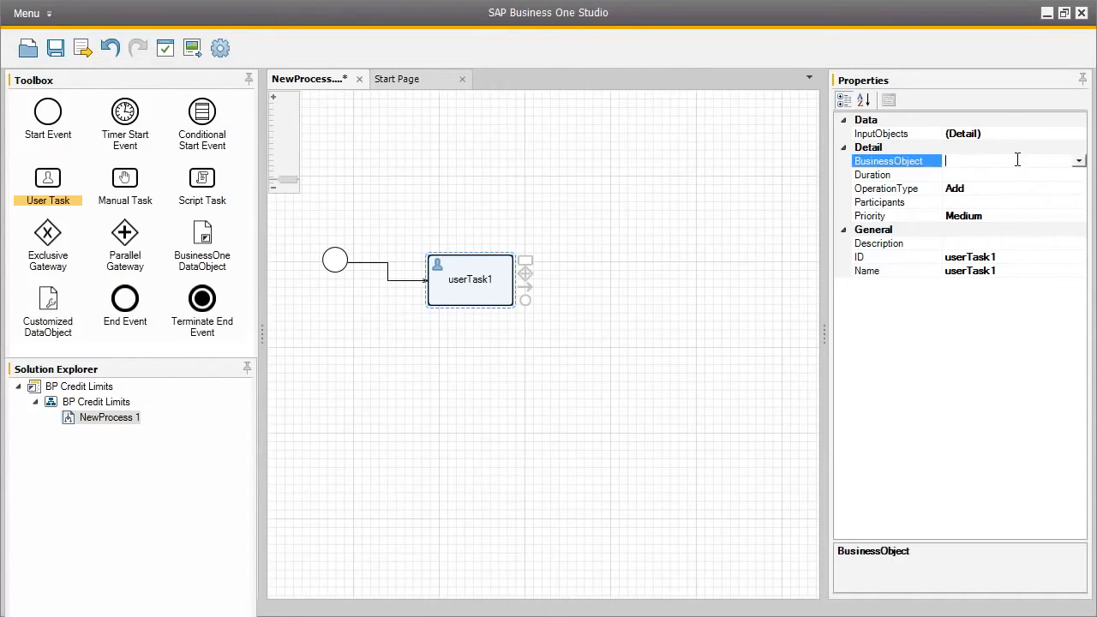
left_click(1079, 163)
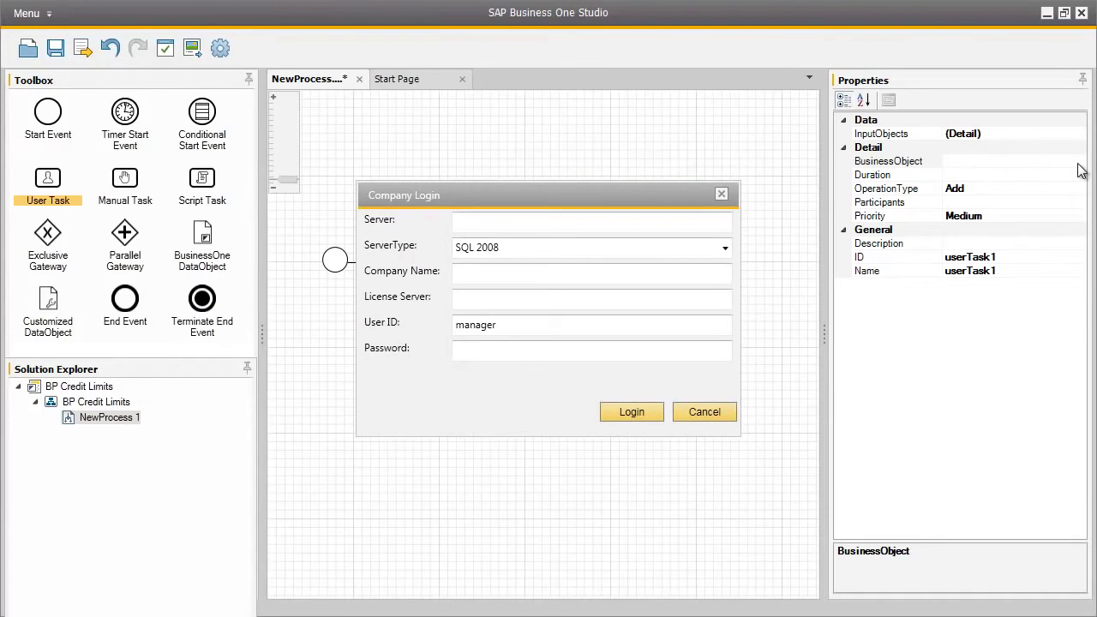
left_click(699, 413)
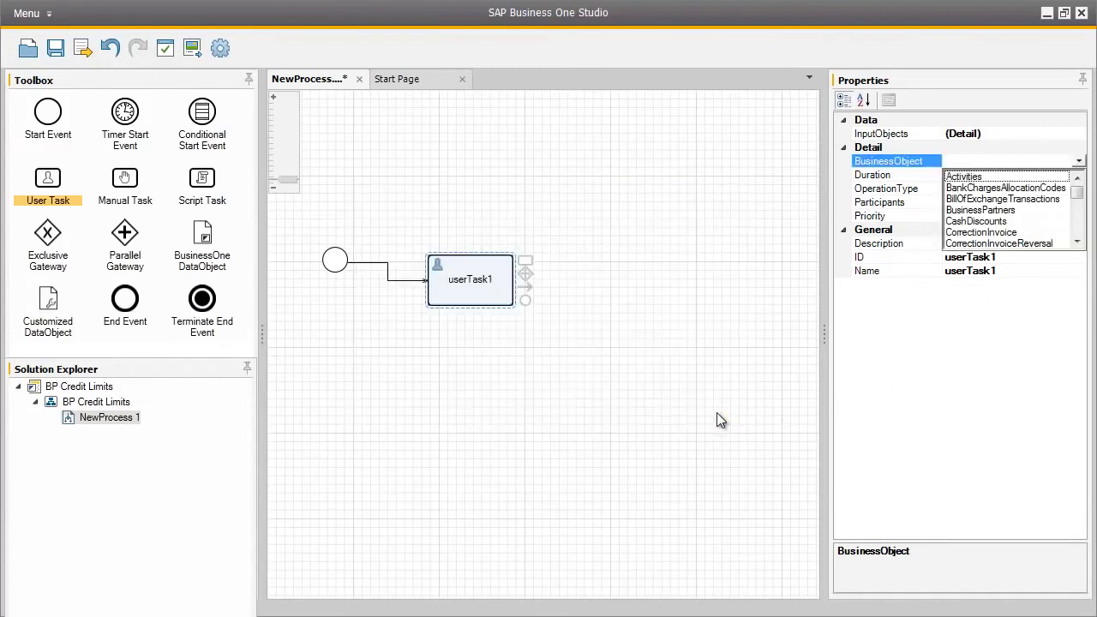
left_click(1017, 212)
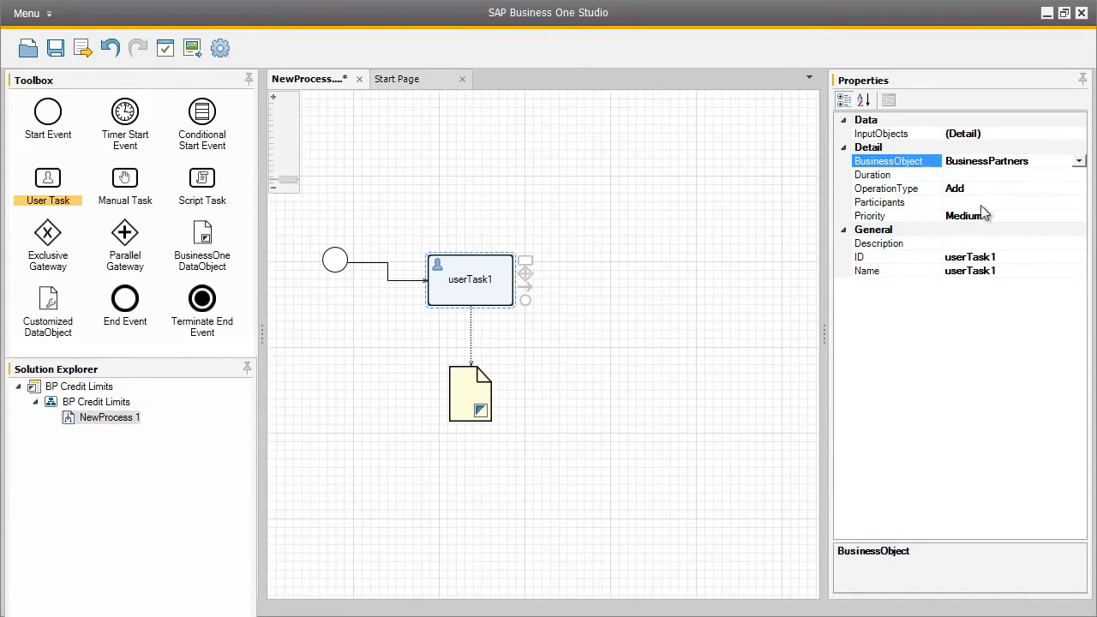
left_click(990, 204)
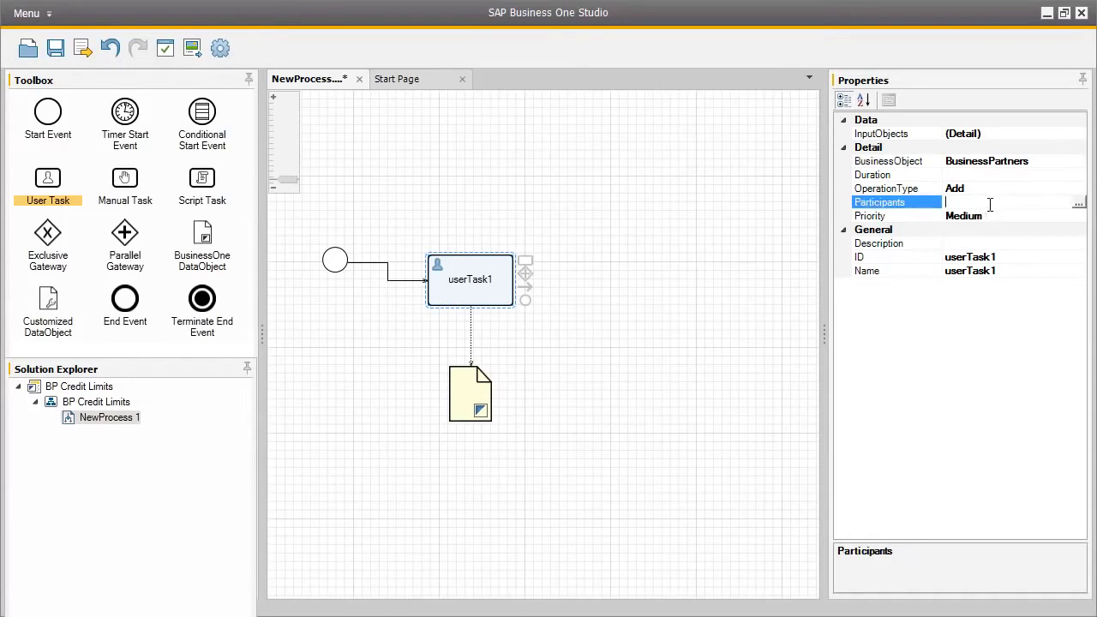
Add one SAP Business One user to userTask1's chosen participants, skipping the company login.
left_click(1079, 204)
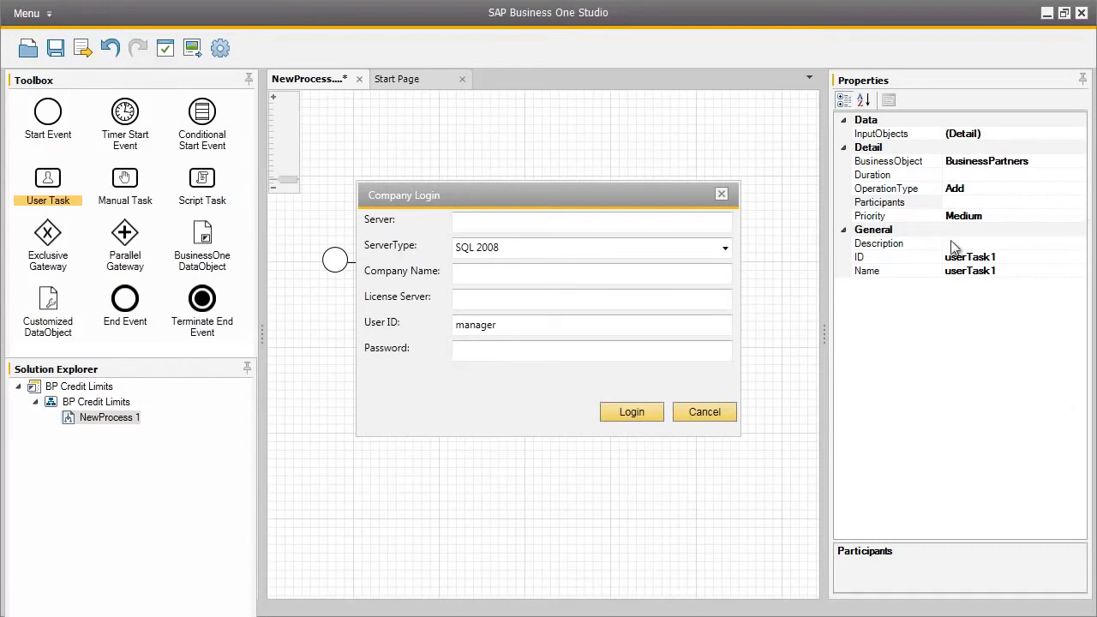
left_click(530, 226)
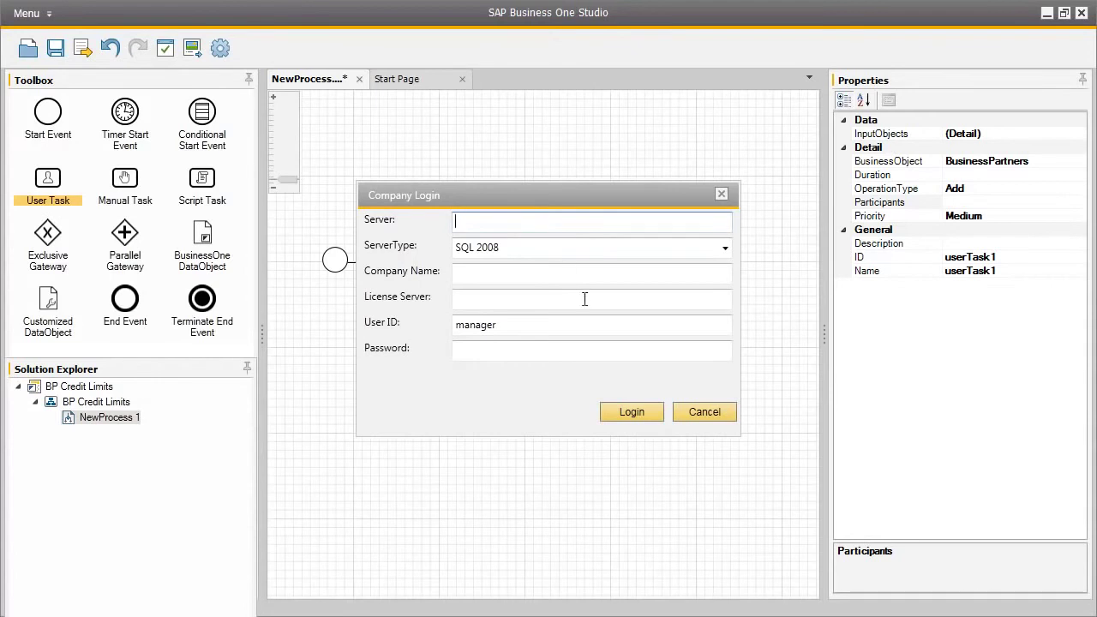
left_click(701, 413)
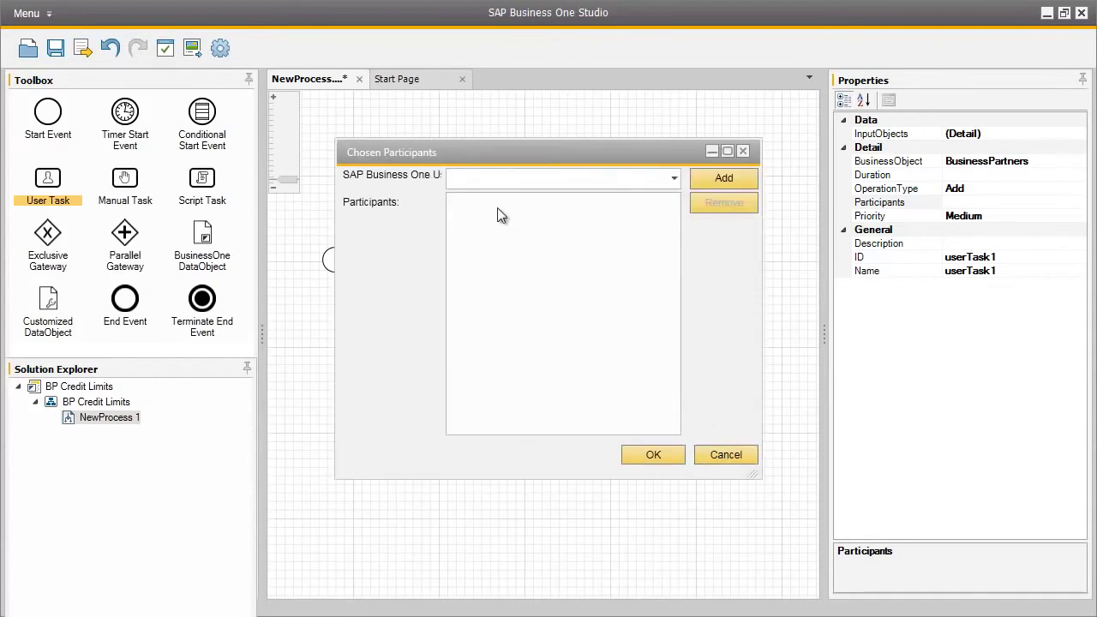
left_click(477, 179)
type("brad")
left_click(710, 181)
left_click(467, 204)
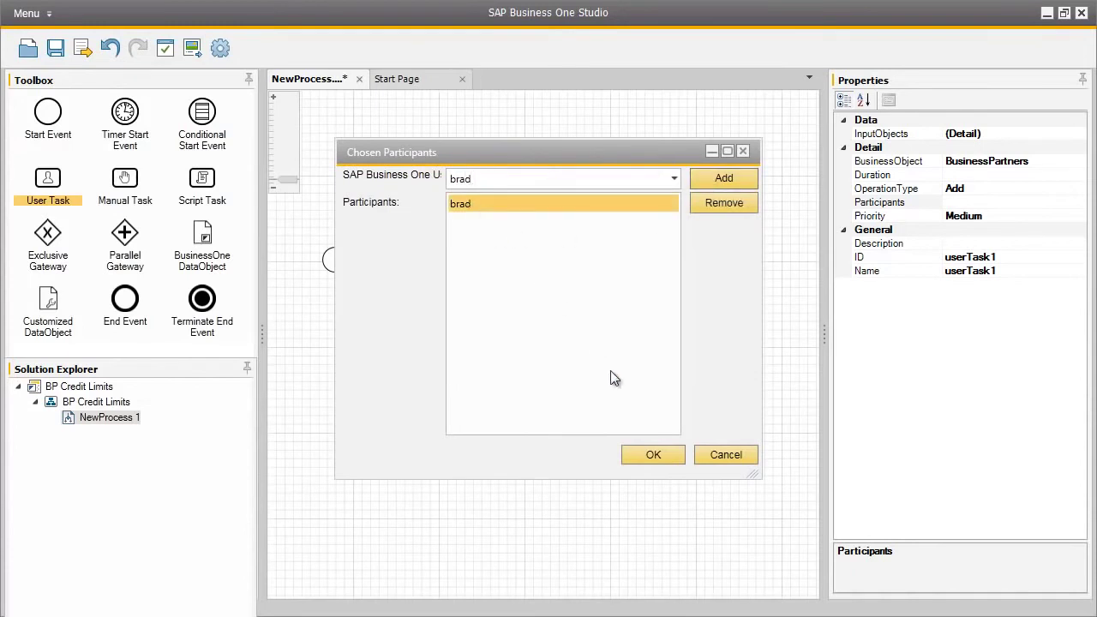
left_click(656, 455)
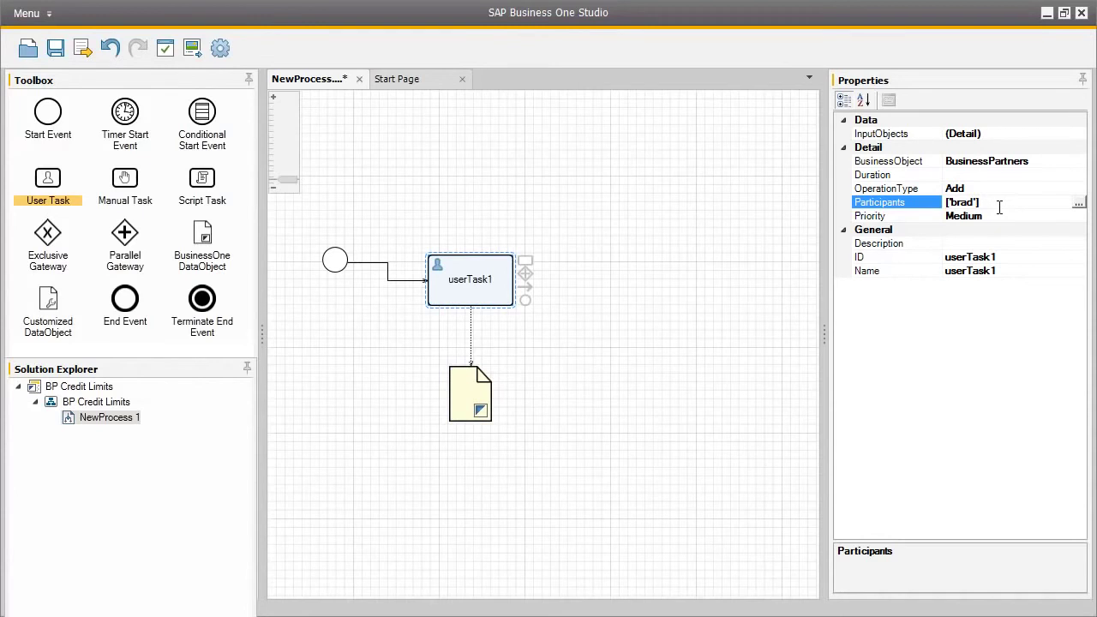
Give the user task ID AddBP, name 'Add Business Partners' and description 'Add new business partner'.
left_click(1004, 256)
left_click(1003, 257)
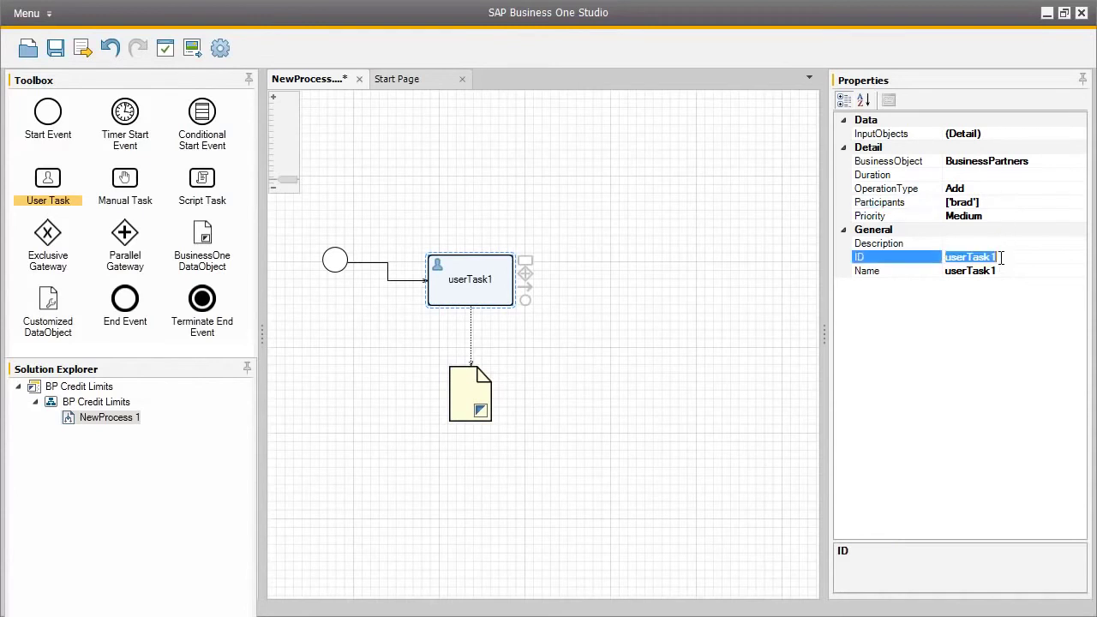
type("Ad")
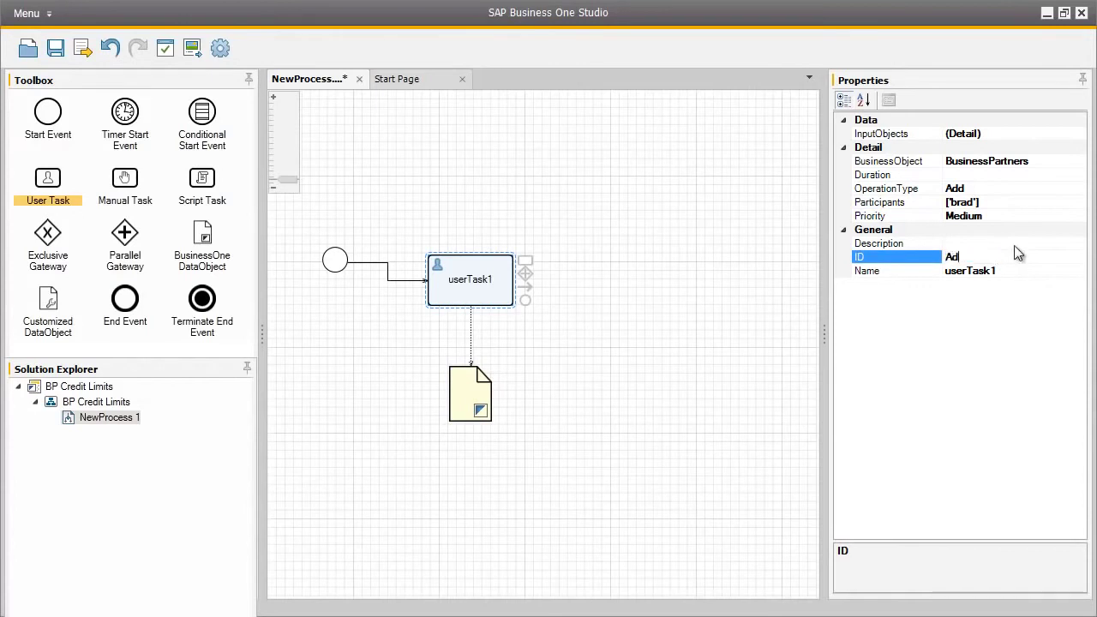
type("dBP")
key("Down")
key("Tab")
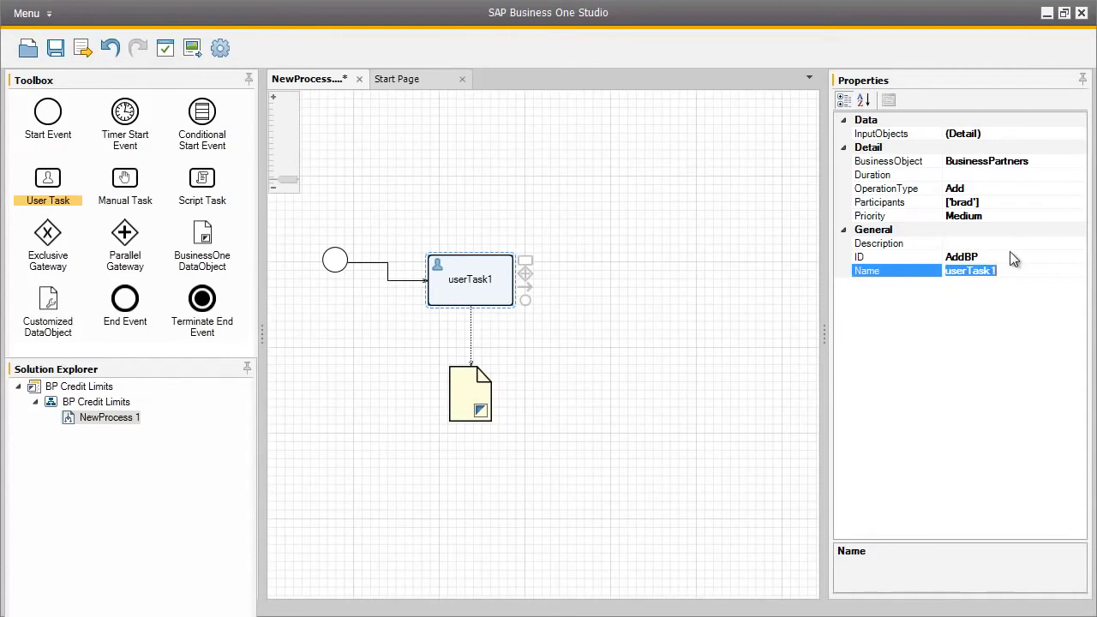
type("Add Business Partners")
left_click(1023, 245)
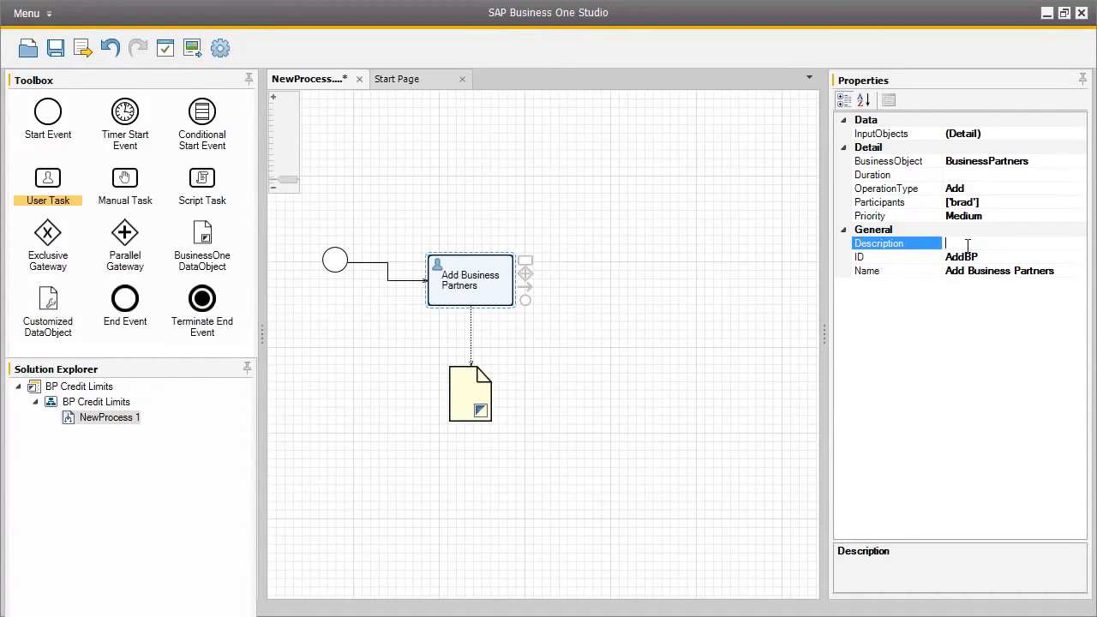
type("Add new business partner")
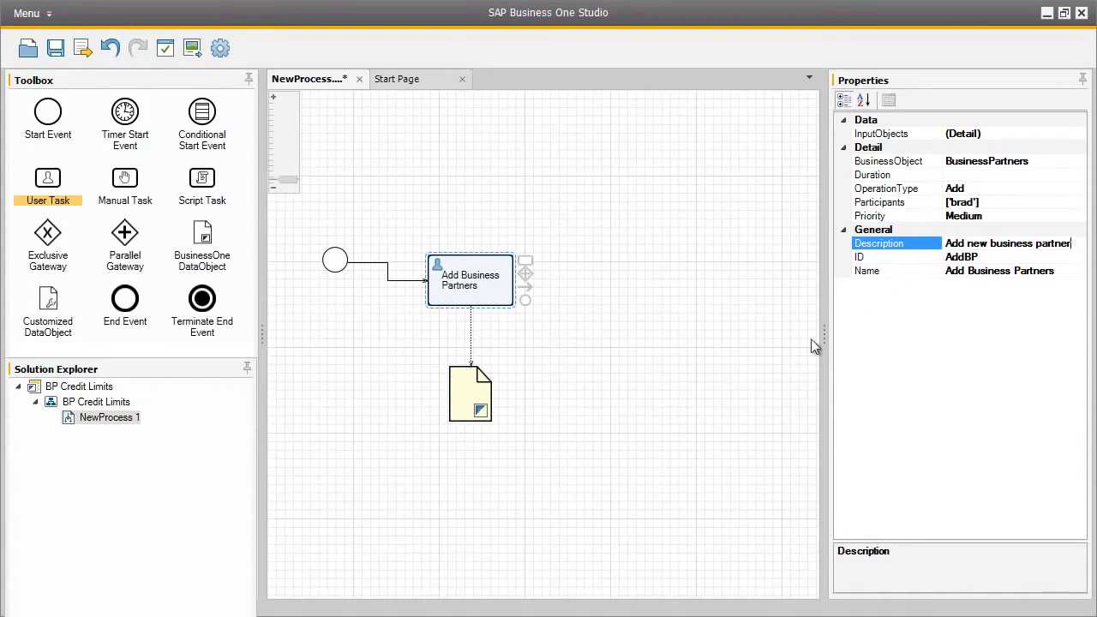
left_click(467, 398)
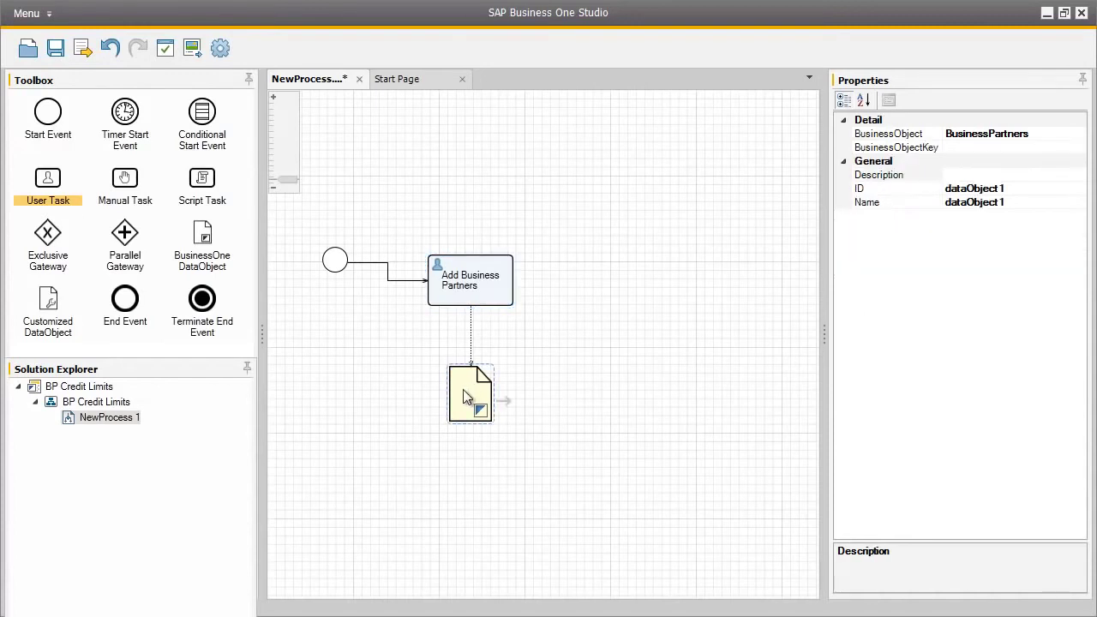
Set the data object's ID to BP and its name to 'Business Partner'.
left_click(999, 188)
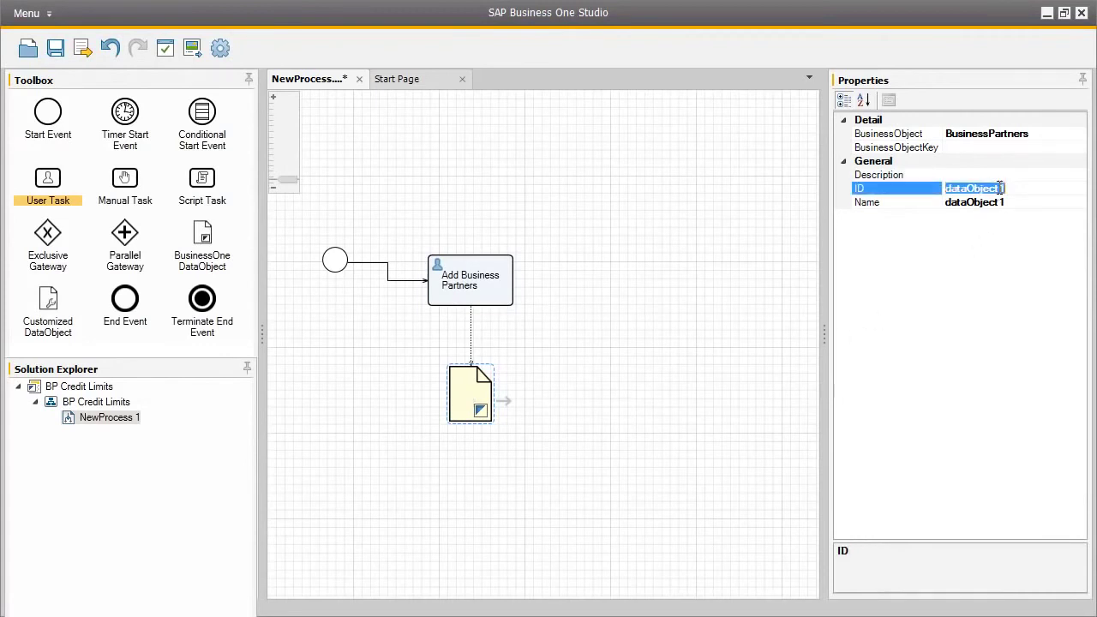
type("BP")
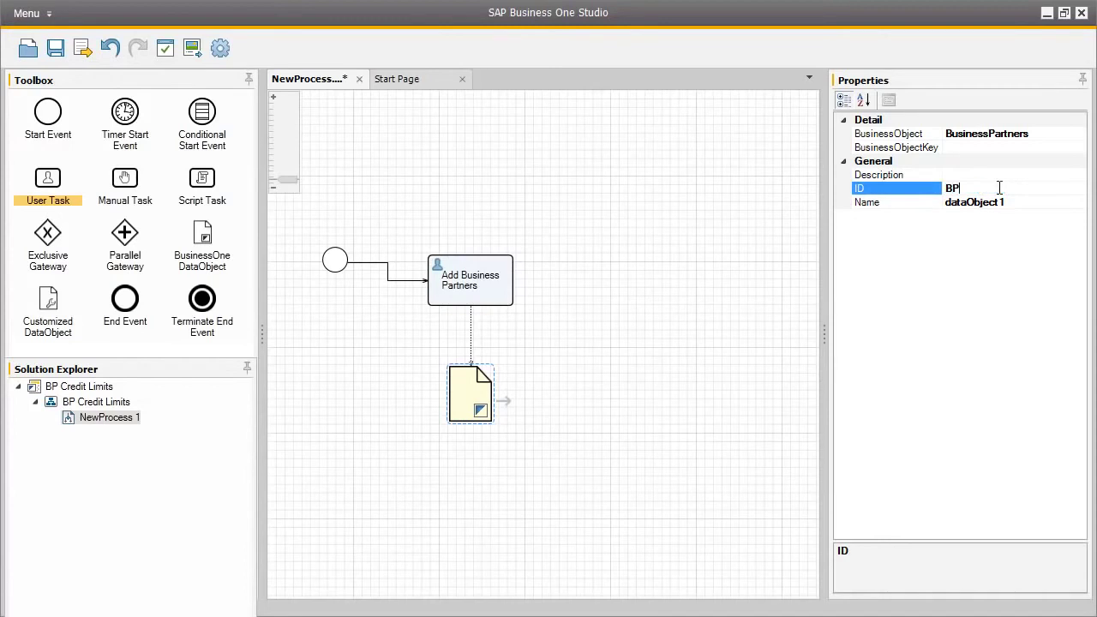
left_click(997, 203)
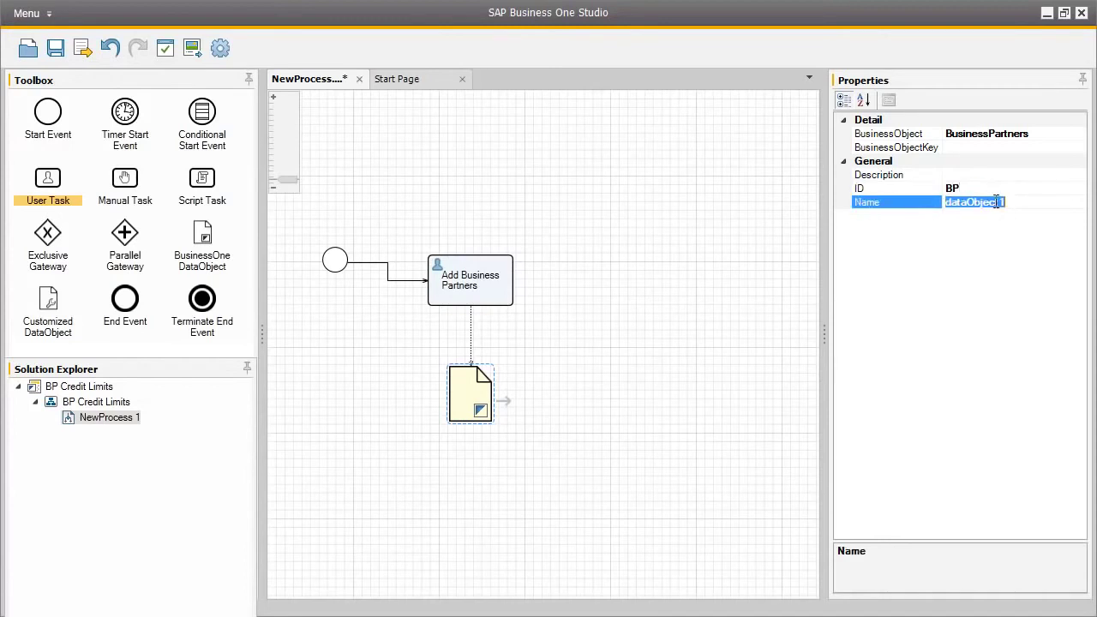
type("Business ")
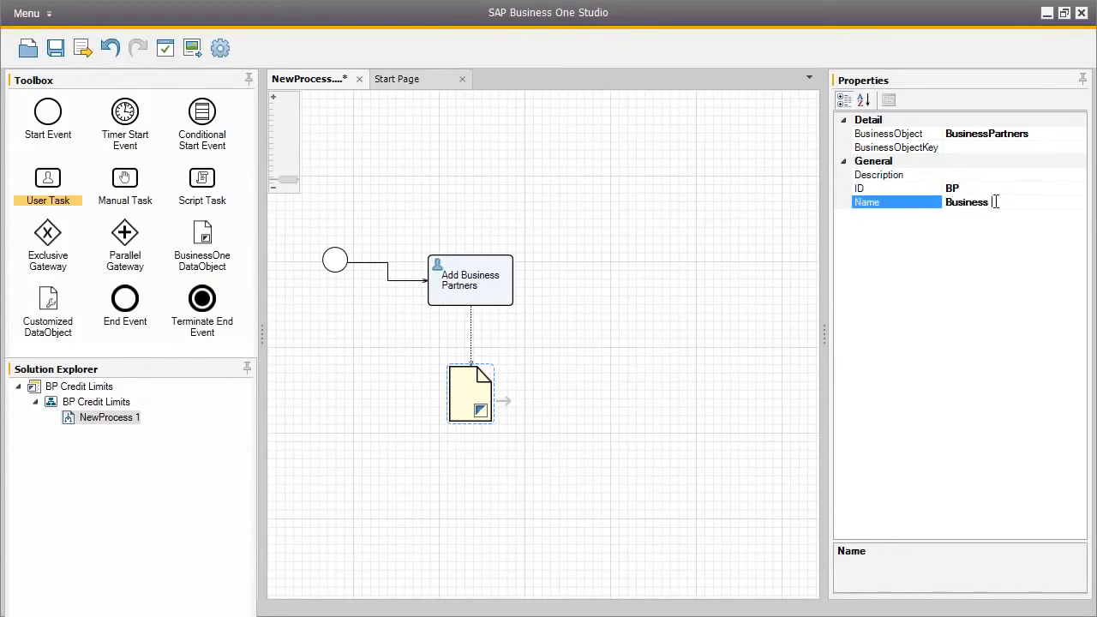
type("Partner")
Add a new user task, userTask2, following Add Business Partners.
left_click(512, 281)
left_click_drag(524, 261, 623, 253)
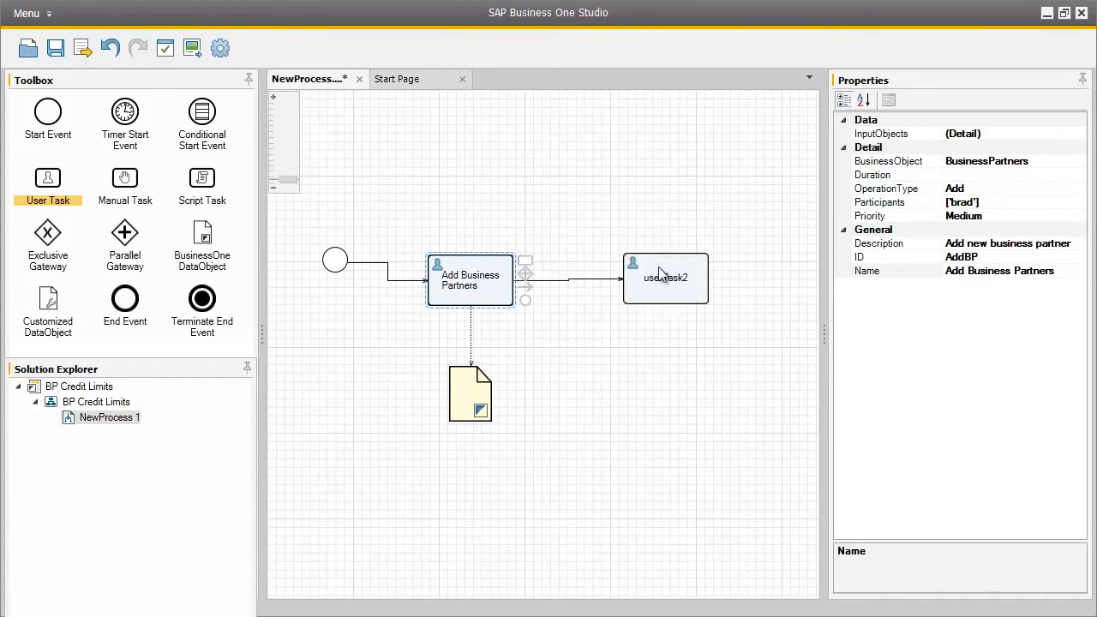
left_click(666, 267)
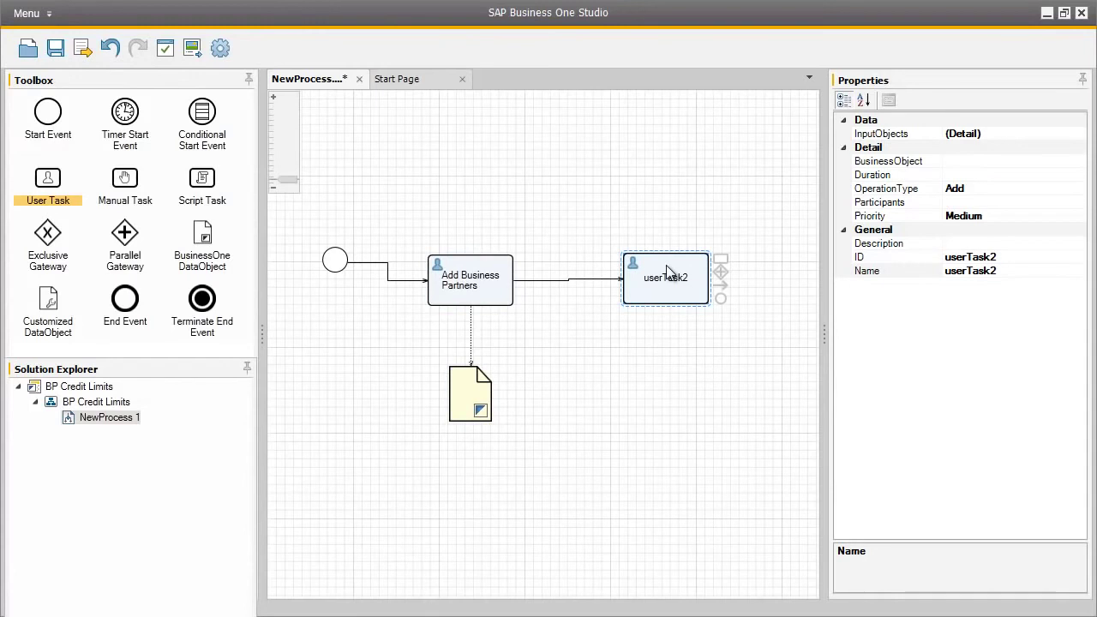
Set userTask2's business object to BusinessPartners and its operation type to Update.
left_click(967, 160)
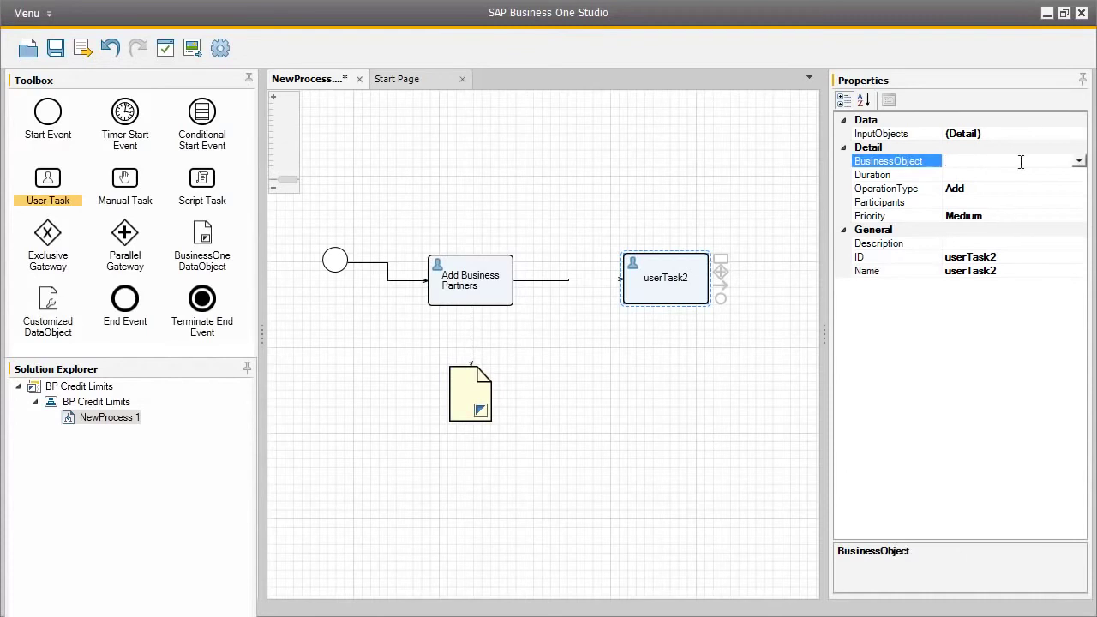
left_click(1079, 161)
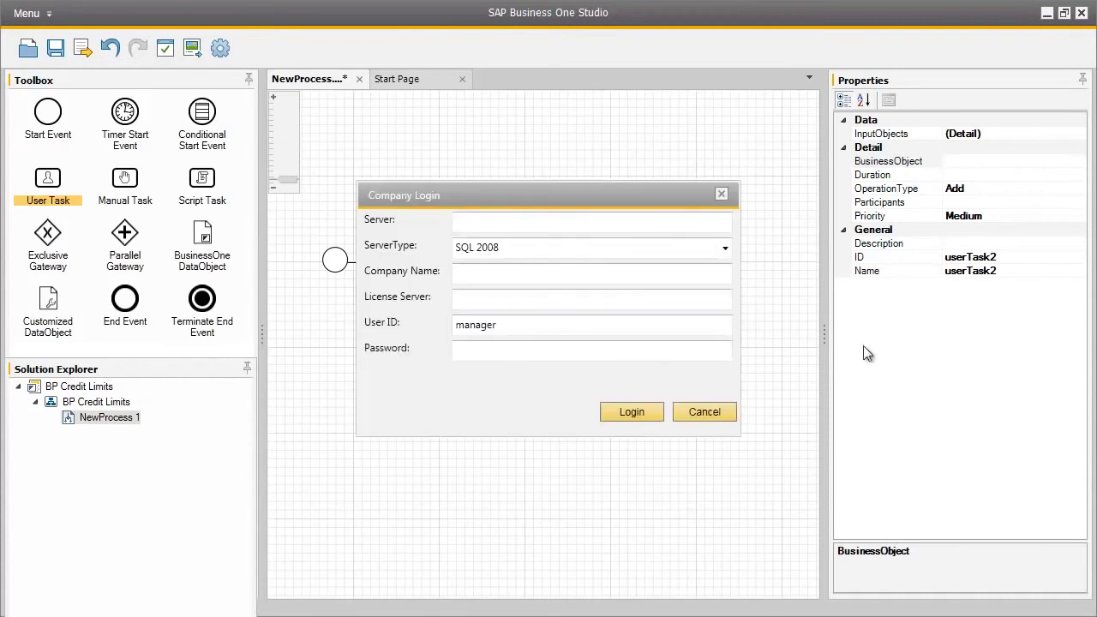
left_click(728, 412)
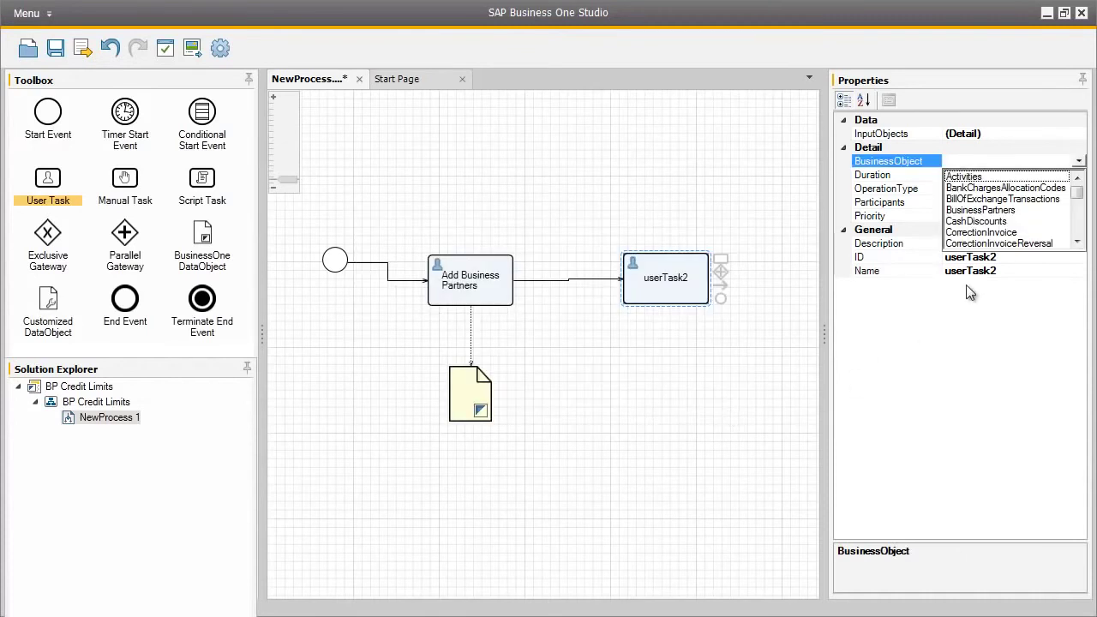
left_click(999, 211)
left_click(999, 216)
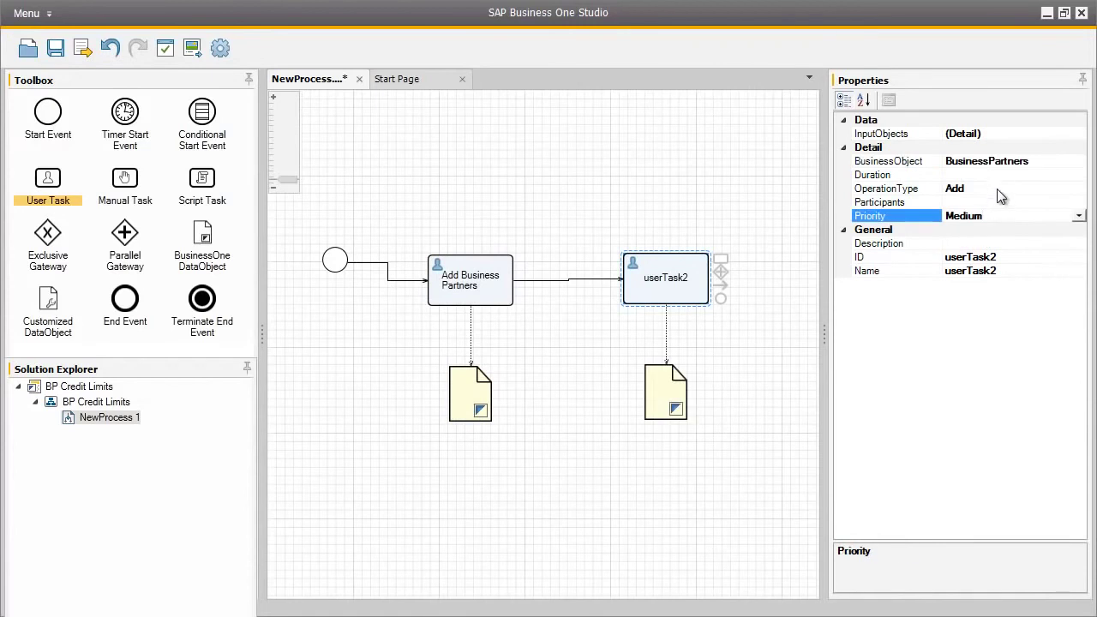
left_click(994, 189)
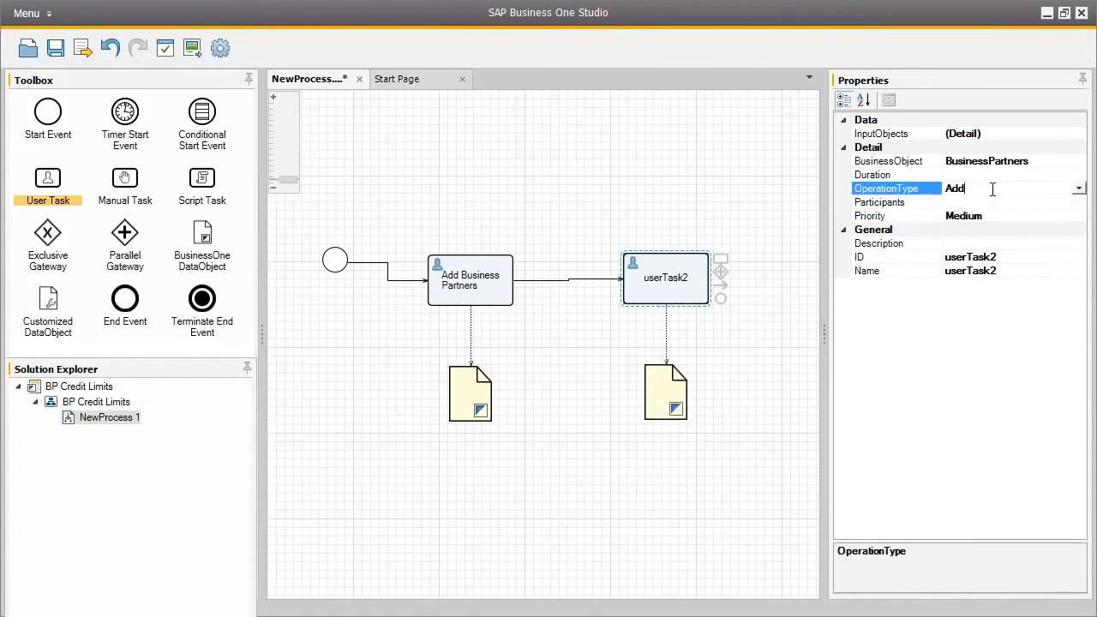
left_click(1078, 188)
left_click(1072, 216)
Set ID UpdateBP, name 'Update Payment Terms', description 'Assign credit limit terms for this business partner'.
left_click(991, 256)
type("Update")
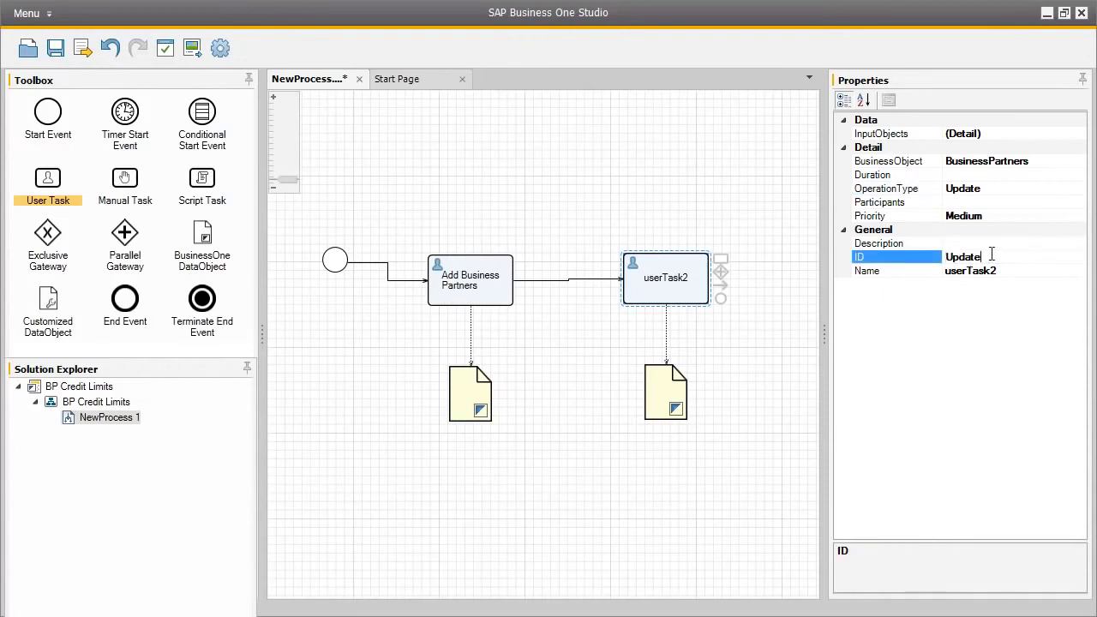
type("BP")
left_click(992, 271)
type("Update")
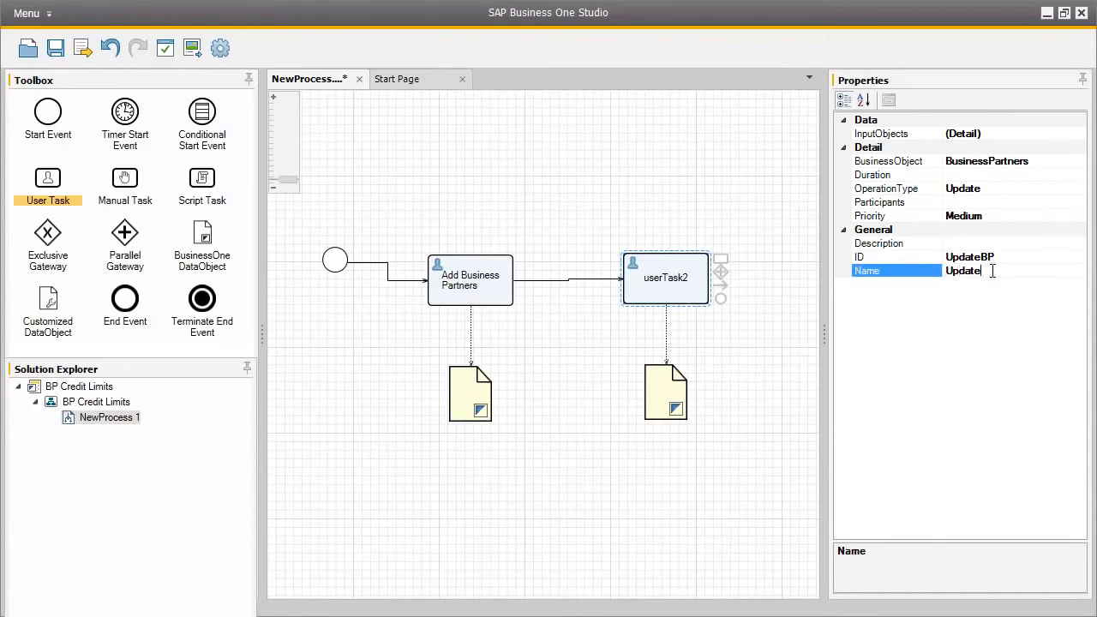
type(" Payment Terms")
left_click(966, 244)
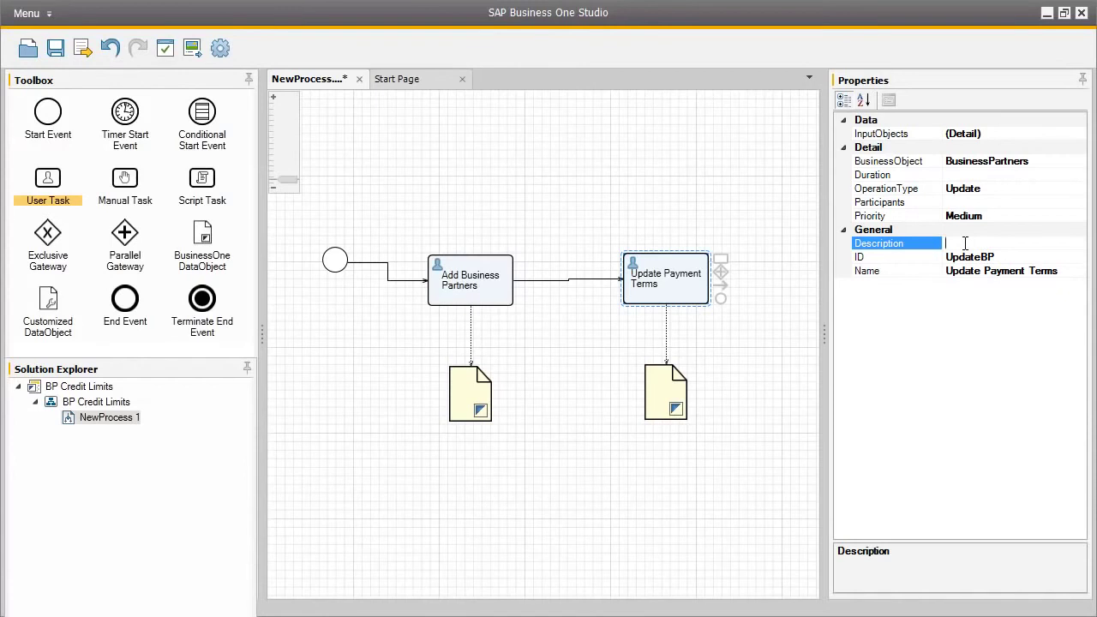
type("Assign credit limit terms")
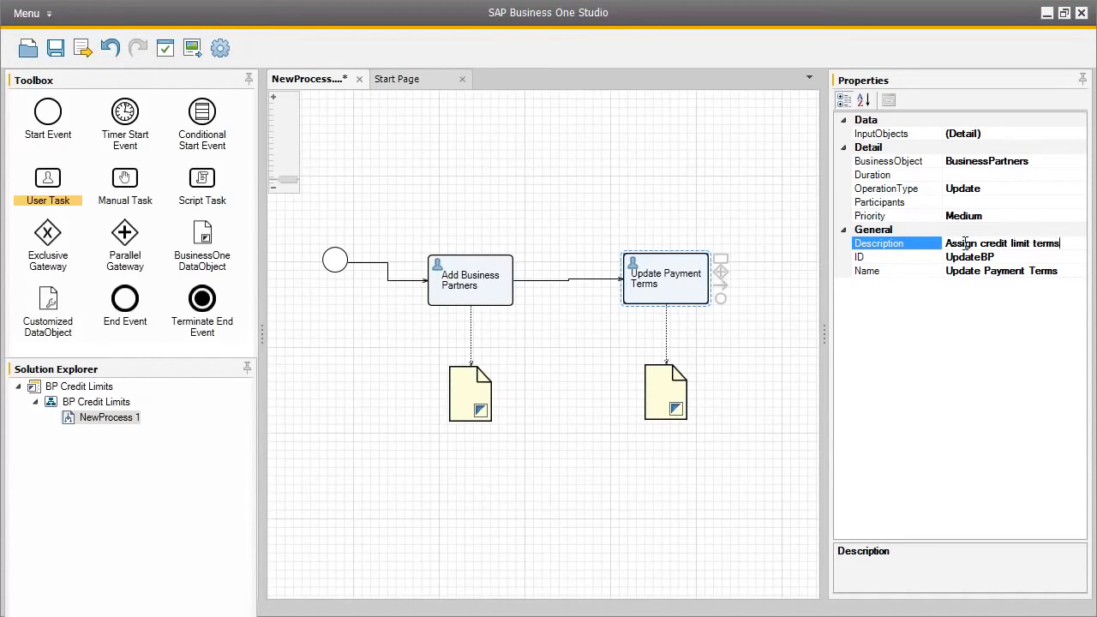
type(" for this bu")
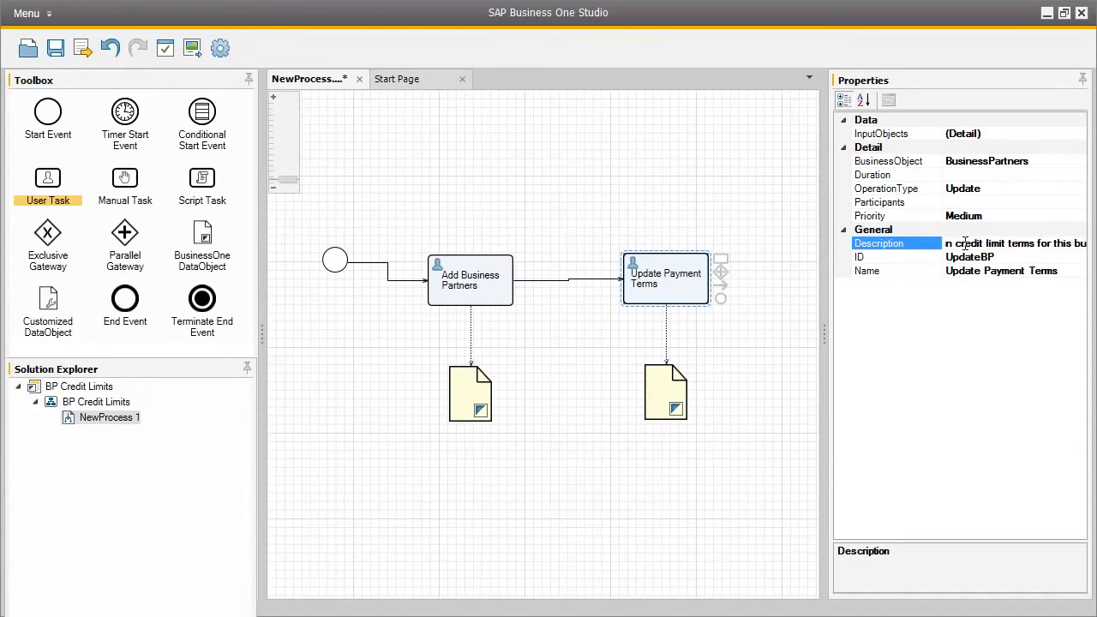
type("siness partner")
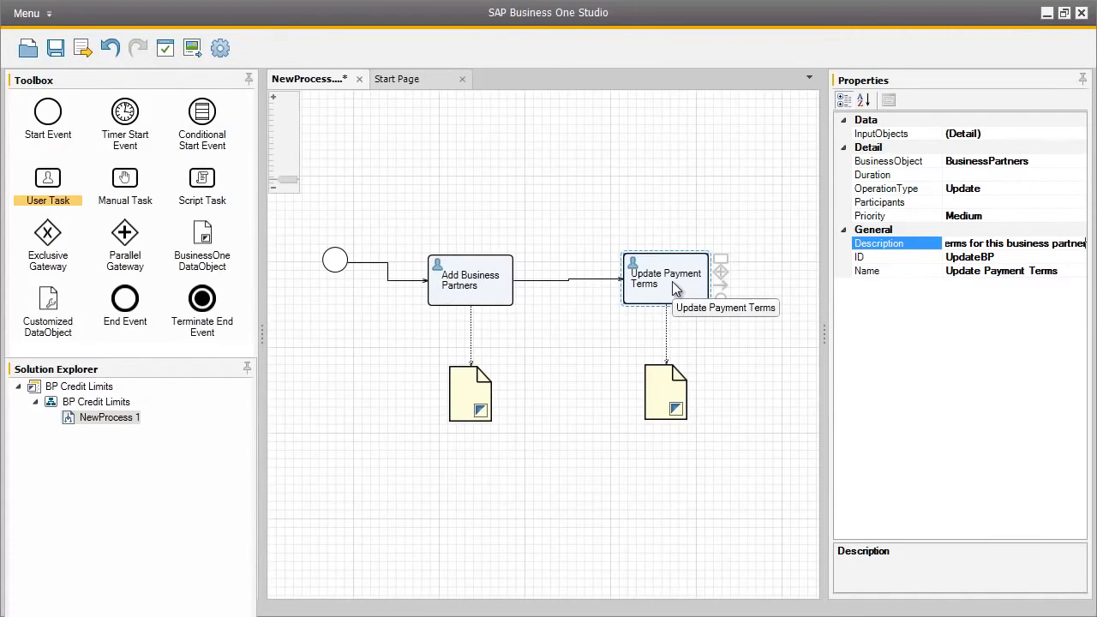
Link the BP data object to Update Payment Terms as an input object with a Command expression.
left_click(477, 399)
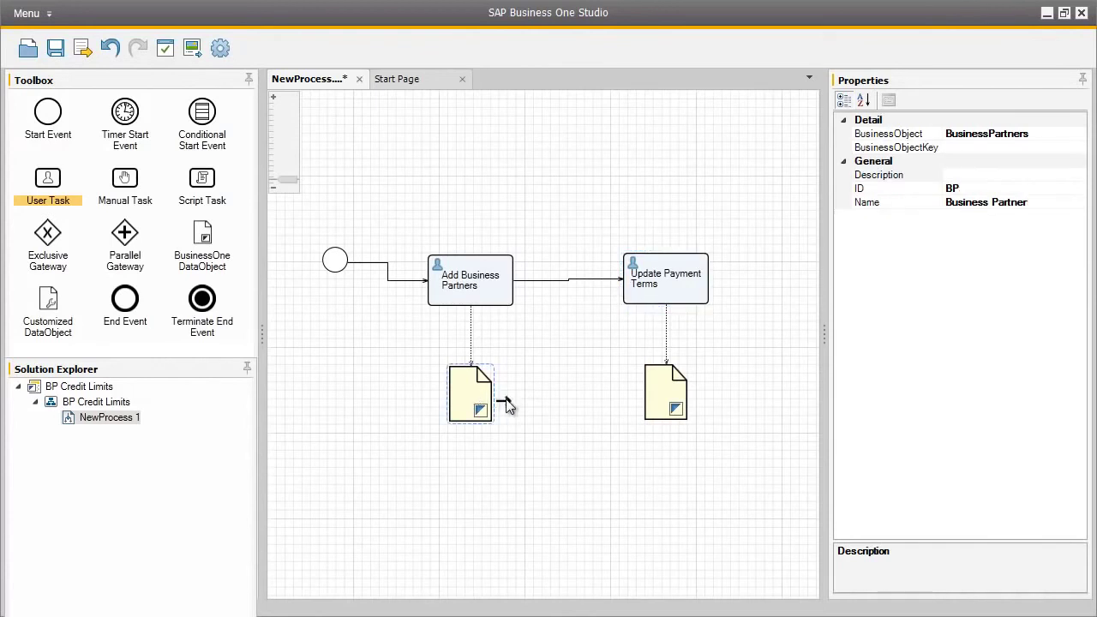
left_click_drag(572, 375, 636, 294)
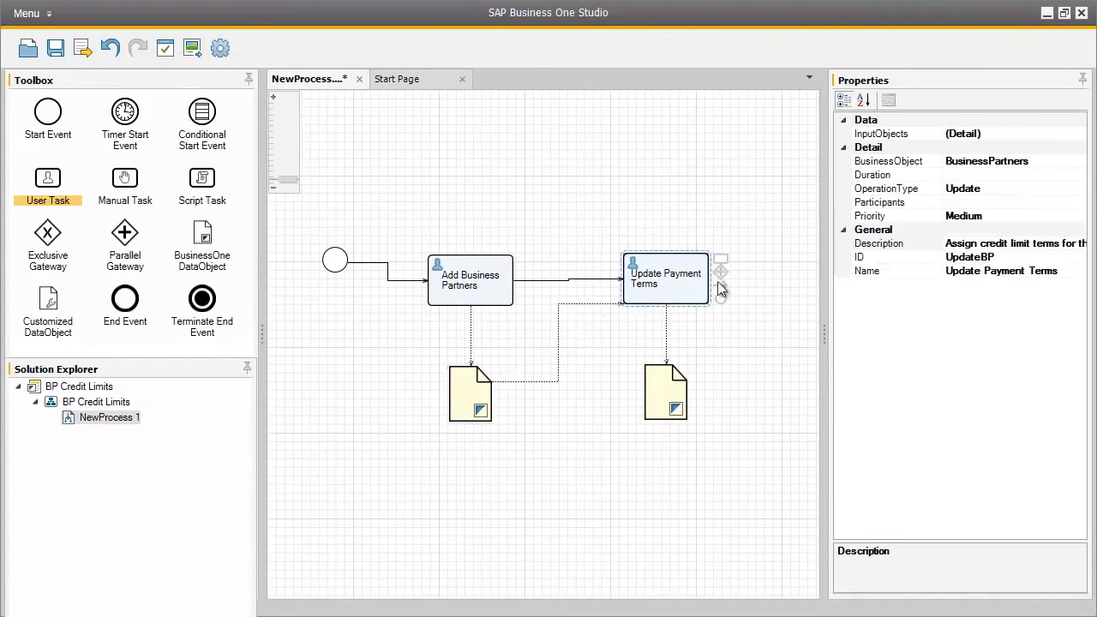
left_click(1050, 135)
left_click(1080, 135)
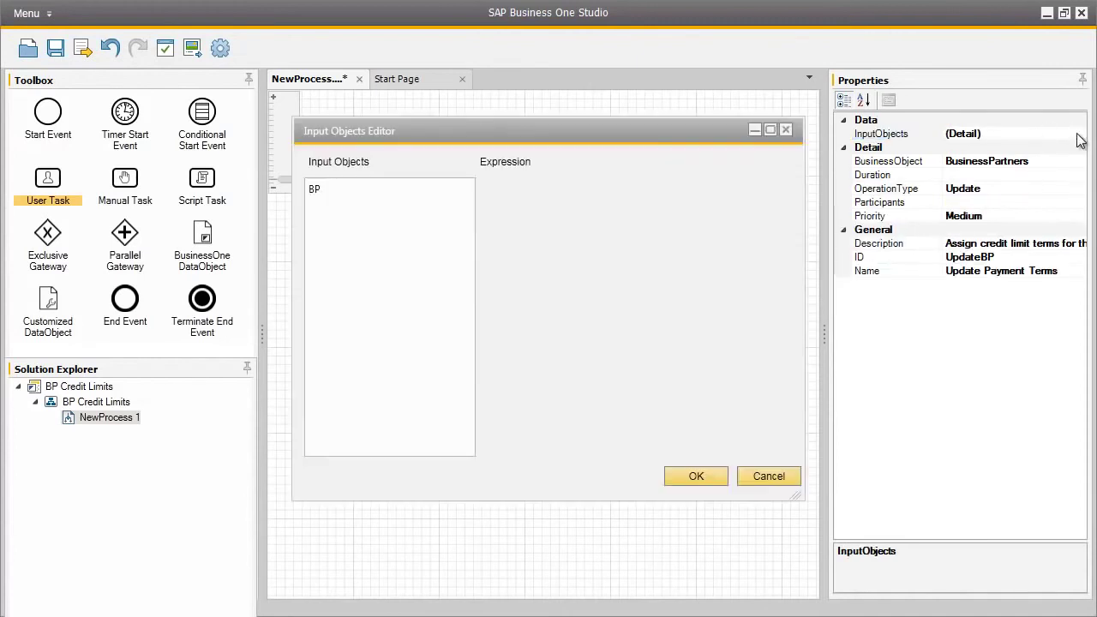
left_click(322, 191)
left_click_drag(402, 129, 632, 130)
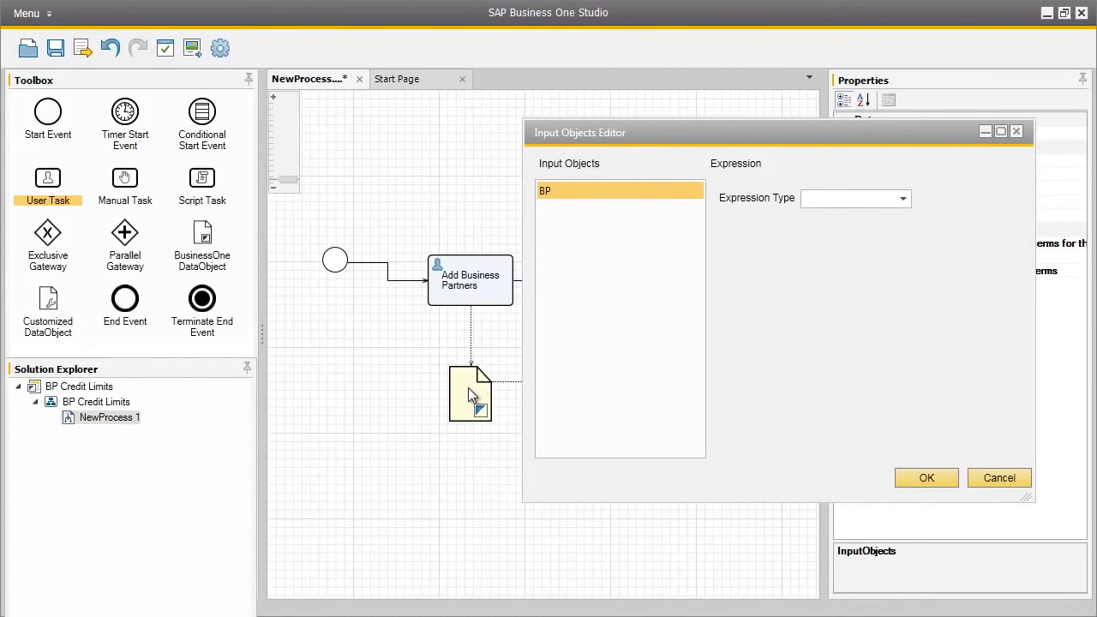
left_click(905, 199)
left_click(885, 236)
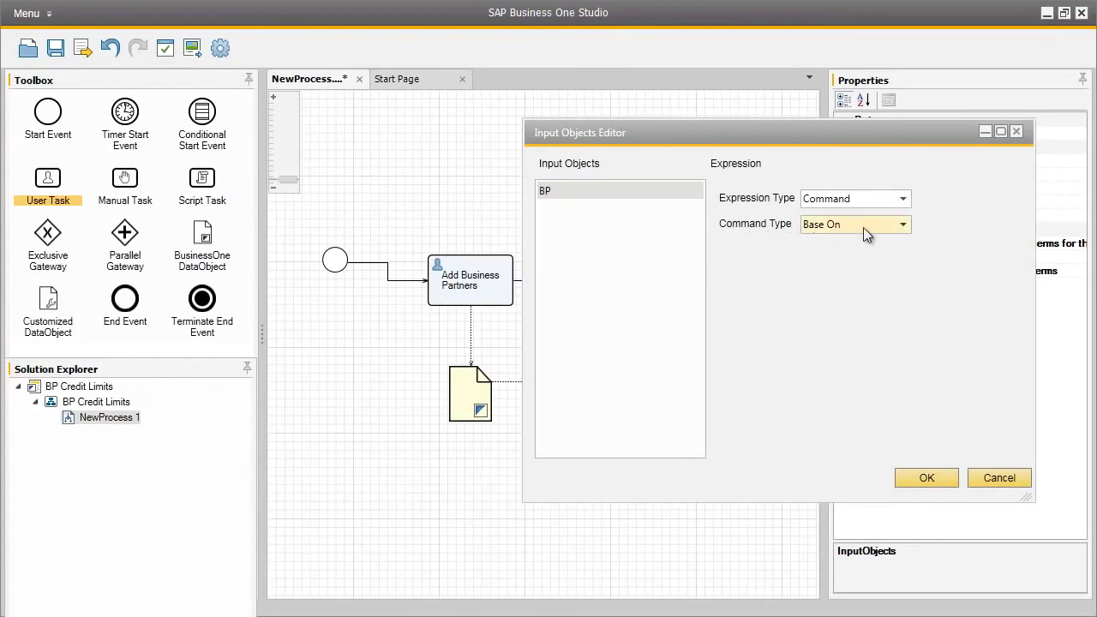
left_click(933, 474)
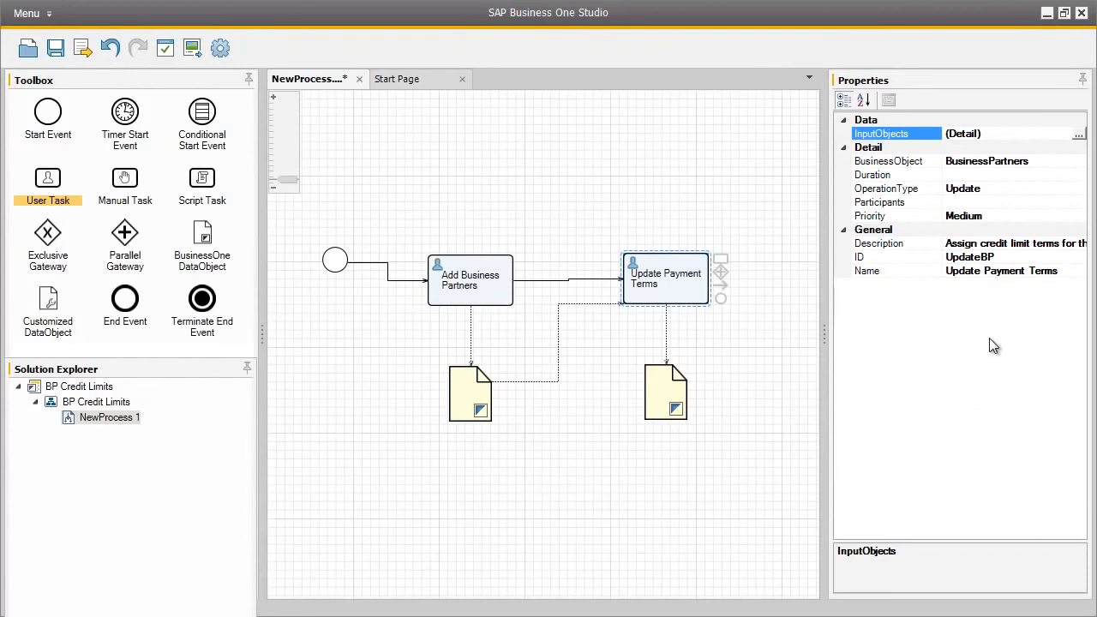
Add the chosen SAP Business One user to the Update Payment Terms task's Chosen Participants.
left_click(1008, 202)
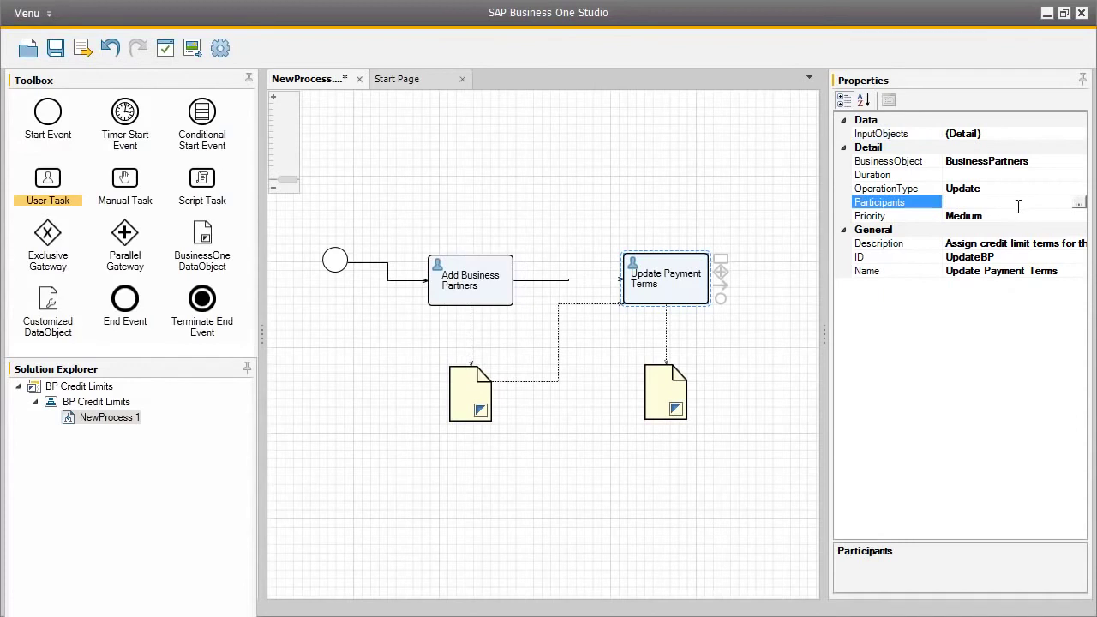
left_click(1079, 203)
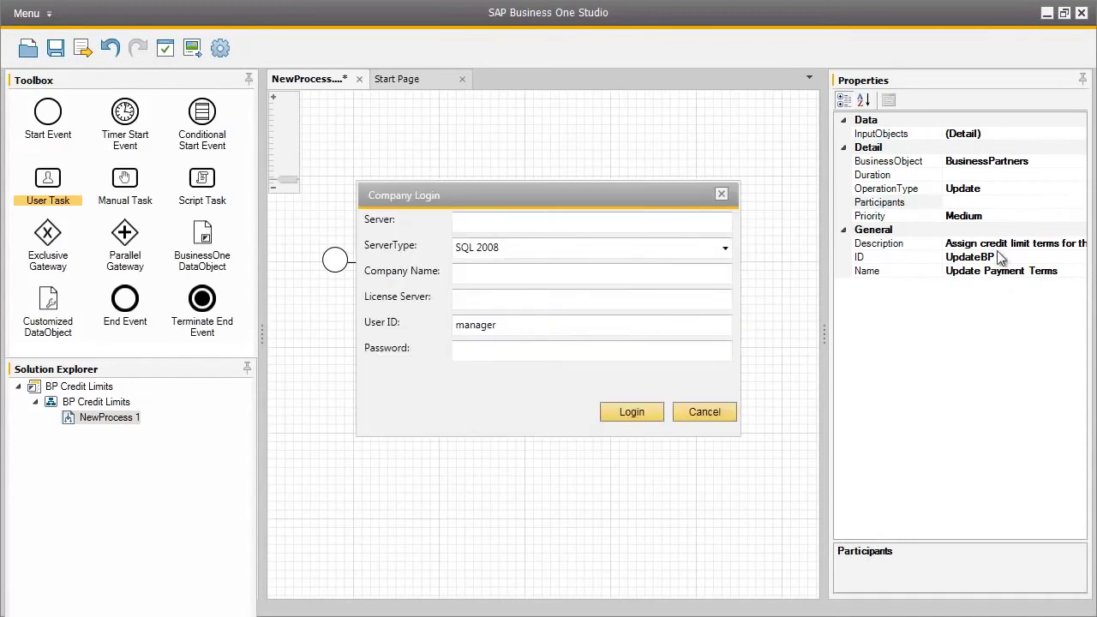
left_click(677, 409)
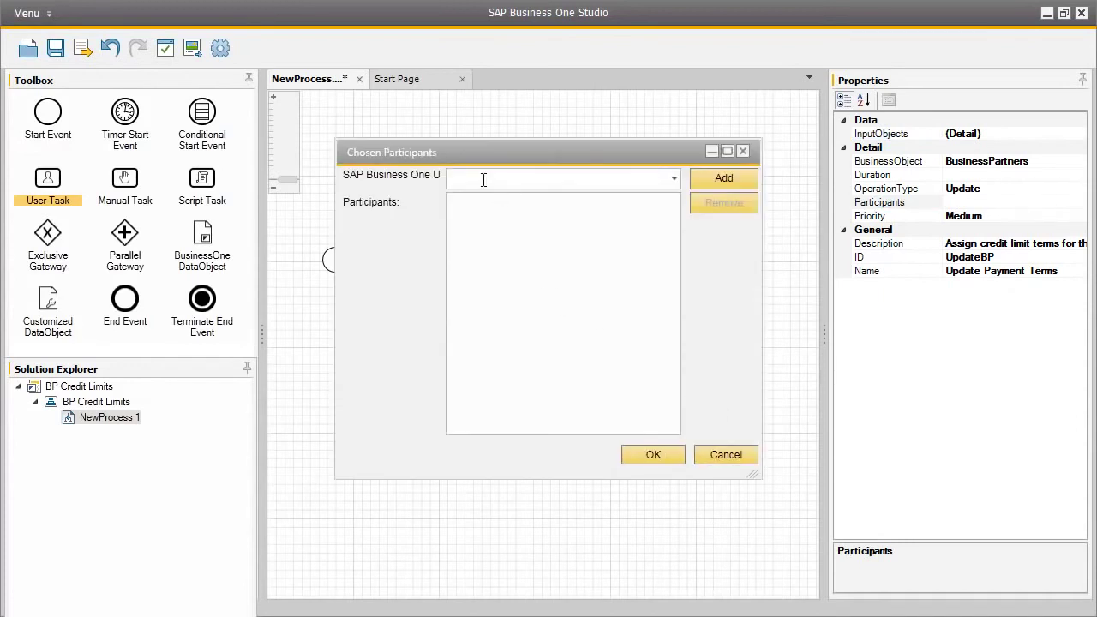
type("bill")
left_click(720, 177)
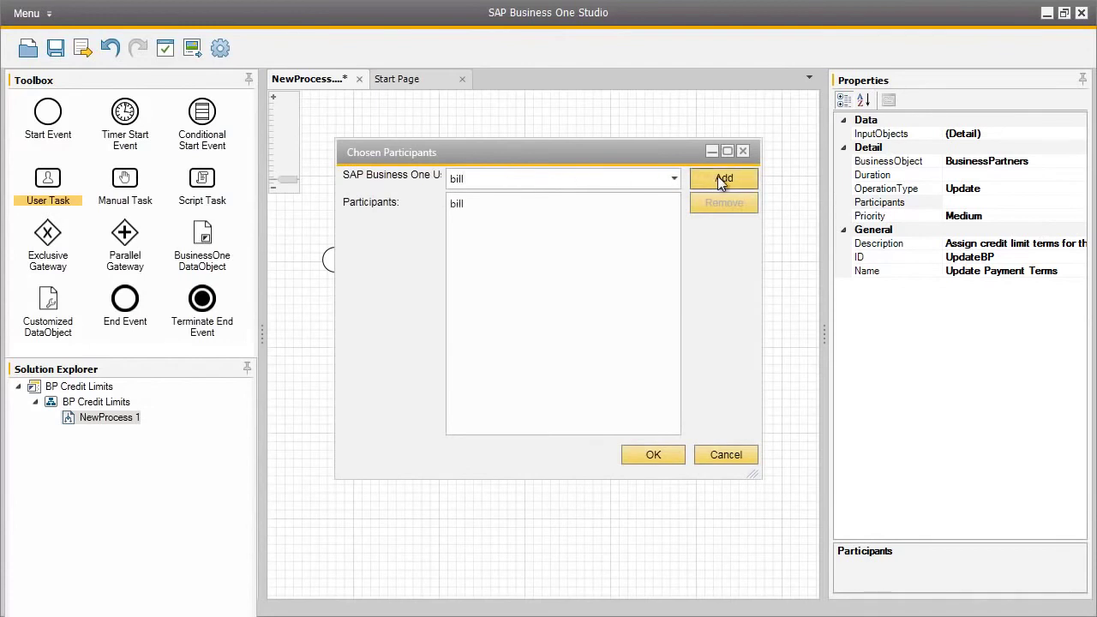
left_click(590, 206)
left_click(656, 455)
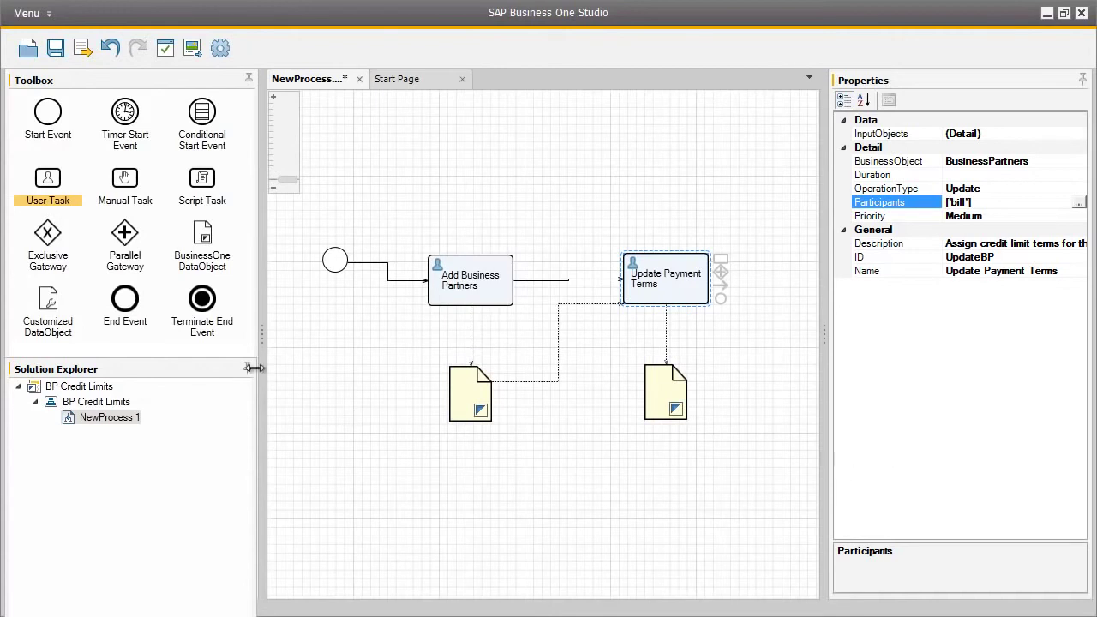
Place an end event after Update Payment Terms and connect the task to it.
left_click_drag(137, 302, 789, 289)
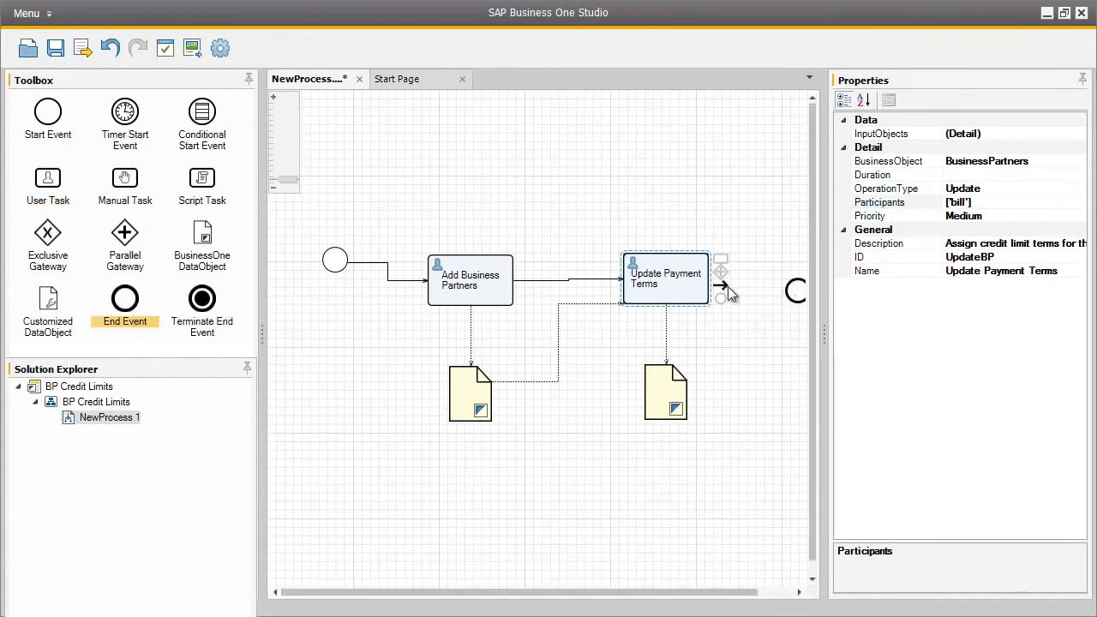
left_click_drag(722, 285, 794, 293)
left_click(796, 293)
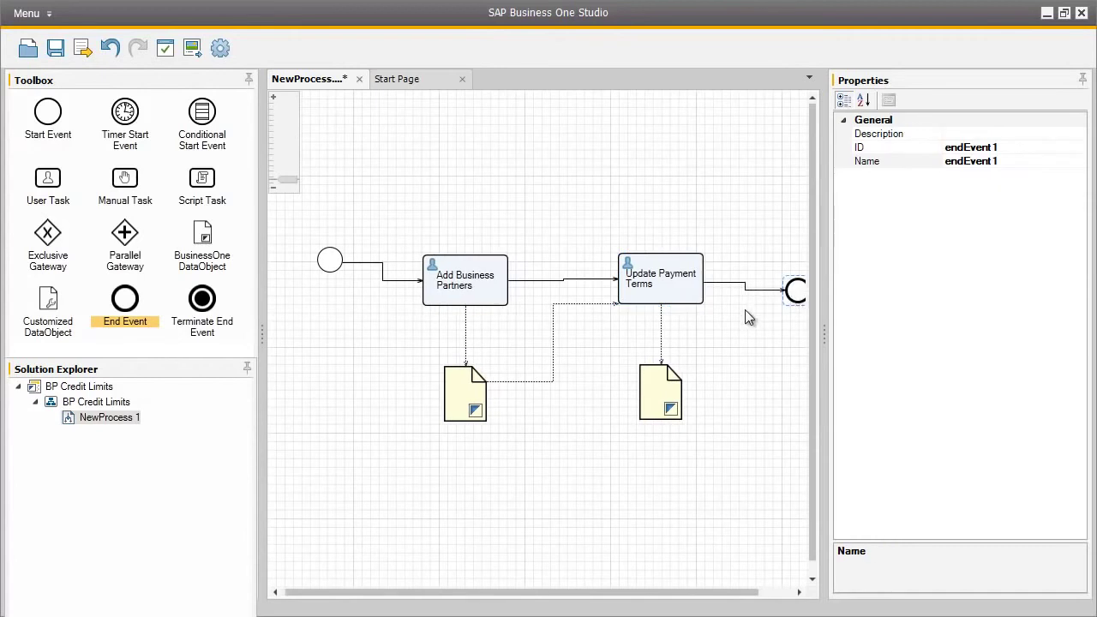
Save the process and export it as BPCreditLimits.xbml.
left_click(55, 48)
left_click(82, 48)
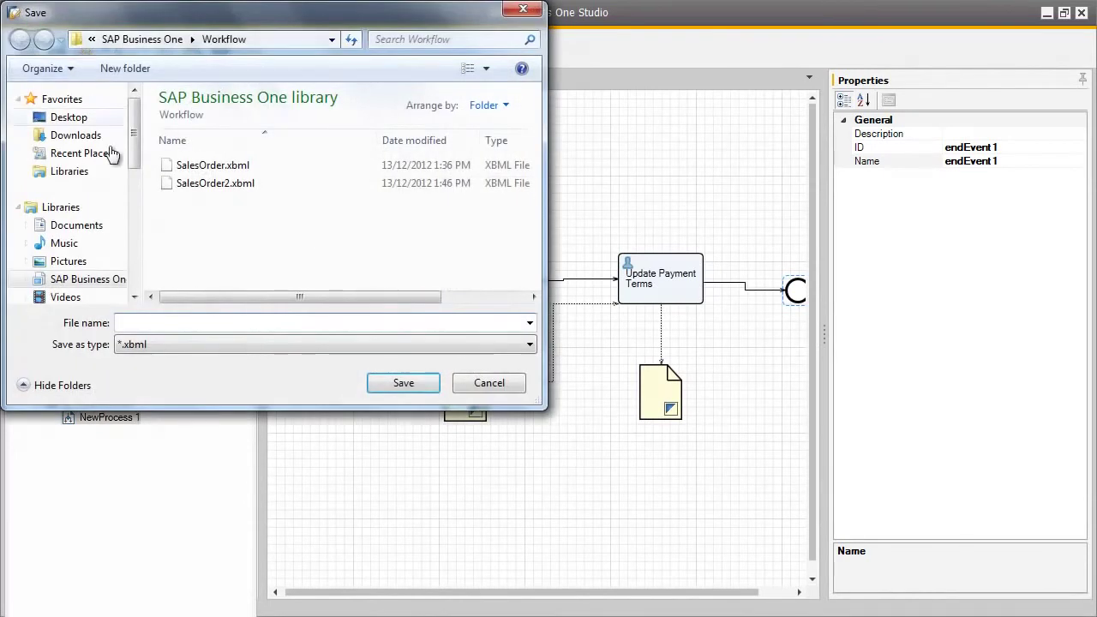
type("BPC")
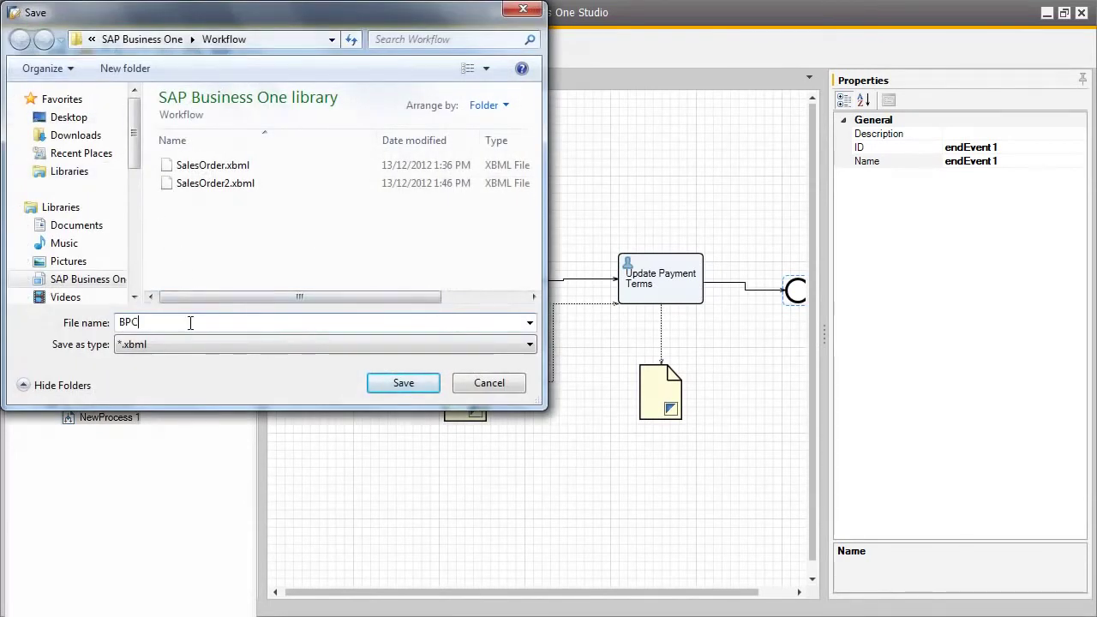
type("reditLimits")
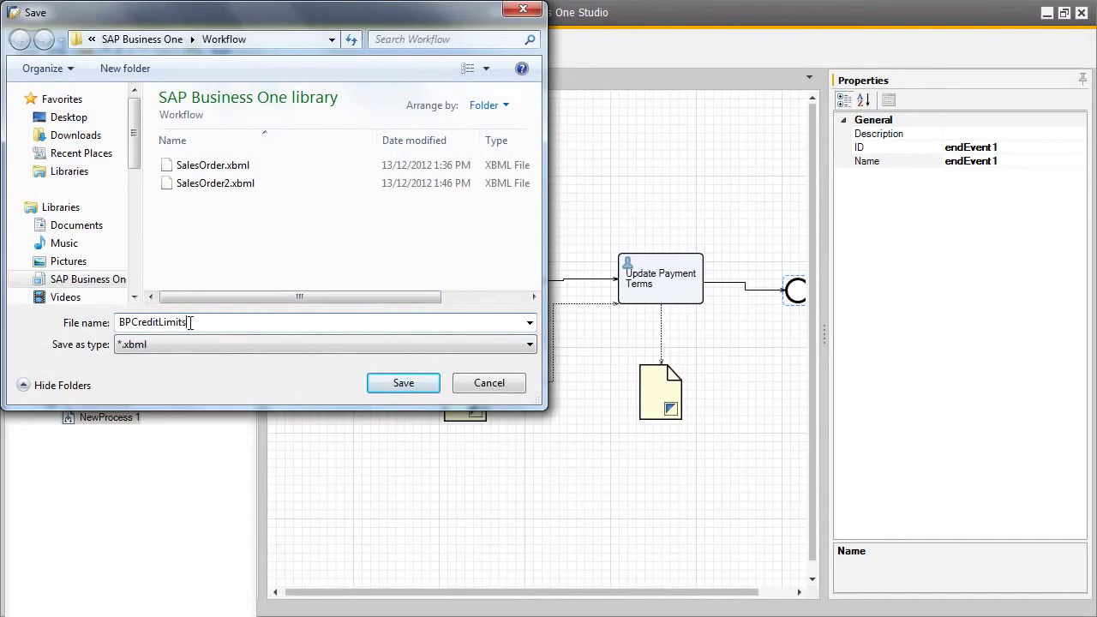
left_click(410, 390)
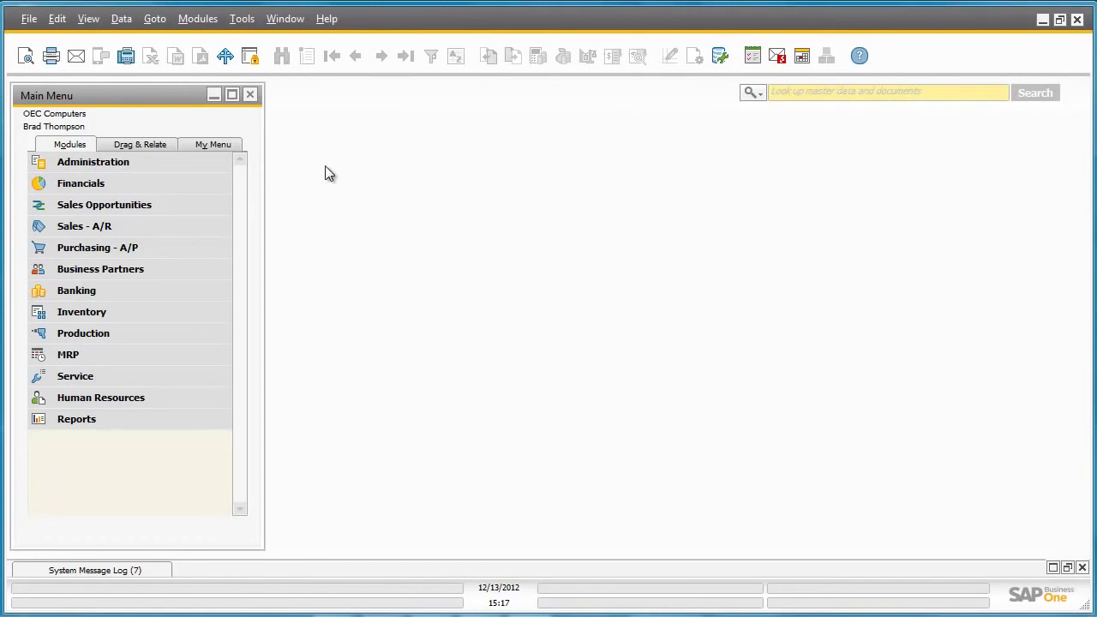
Import BPCreditLimits.xbml from the Workflow folder into the Workflow Manager.
left_click(202, 161)
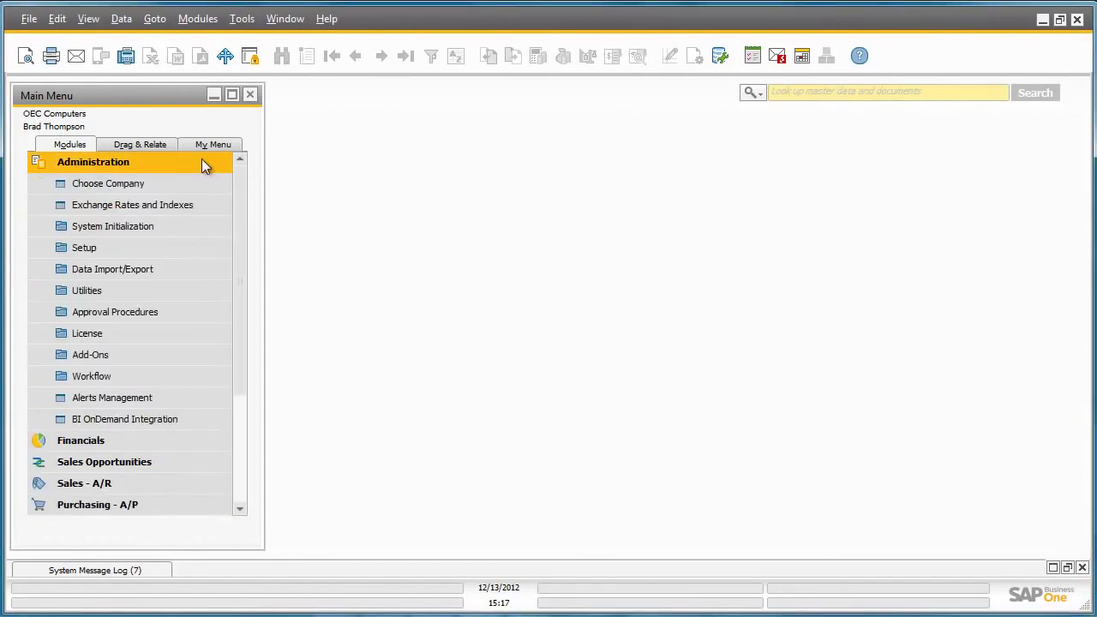
left_click(203, 377)
left_click(204, 398)
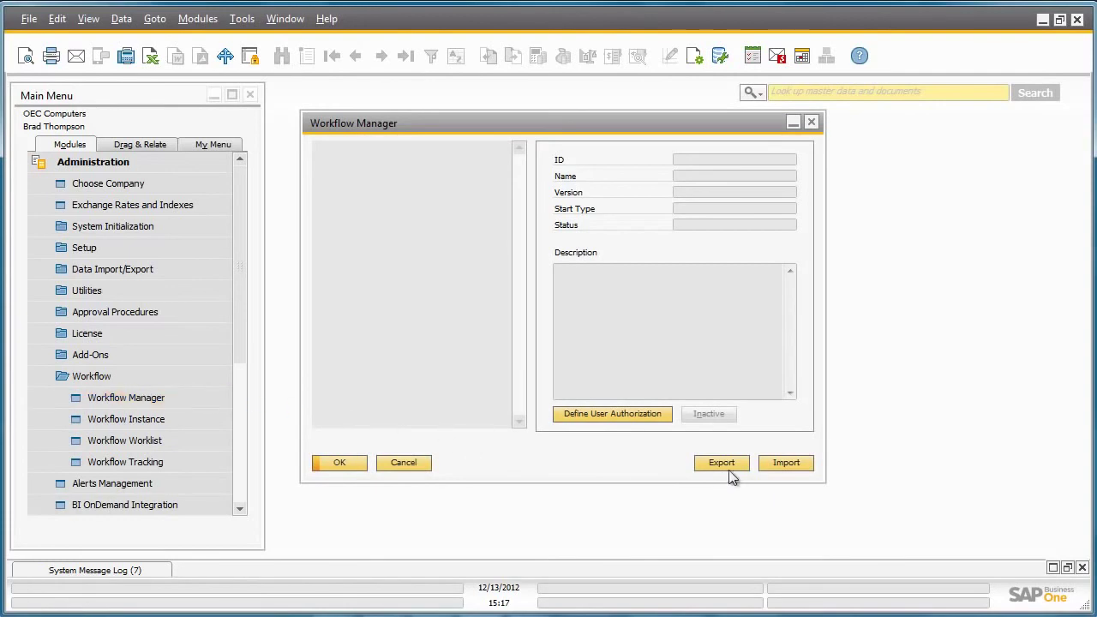
left_click(784, 462)
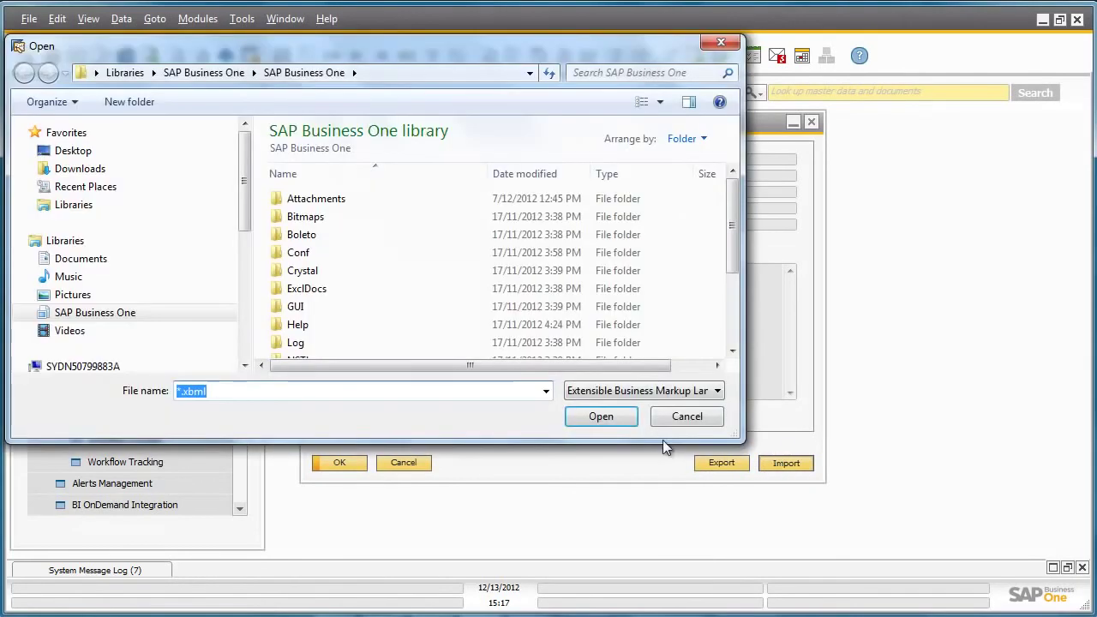
left_click_drag(728, 254, 740, 325)
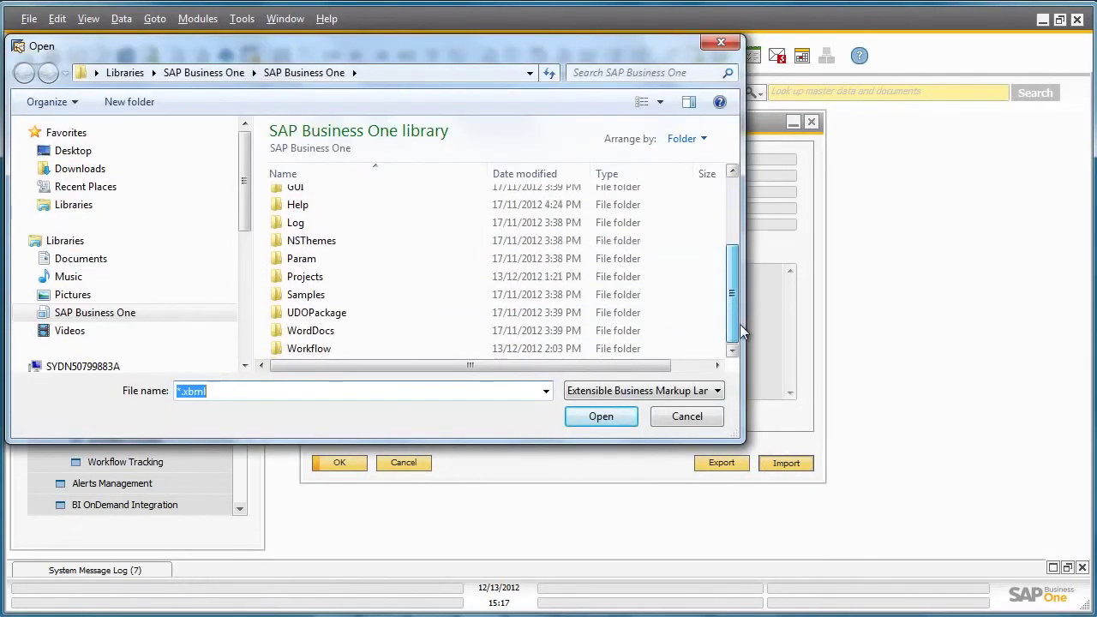
left_click(433, 354)
double_click(432, 354)
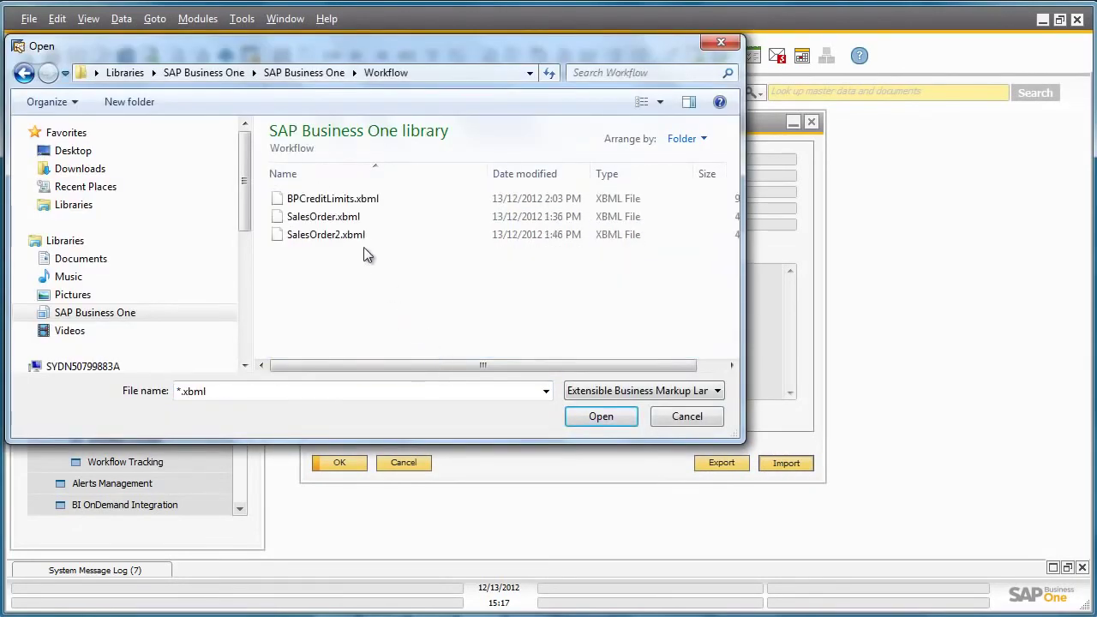
double_click(344, 198)
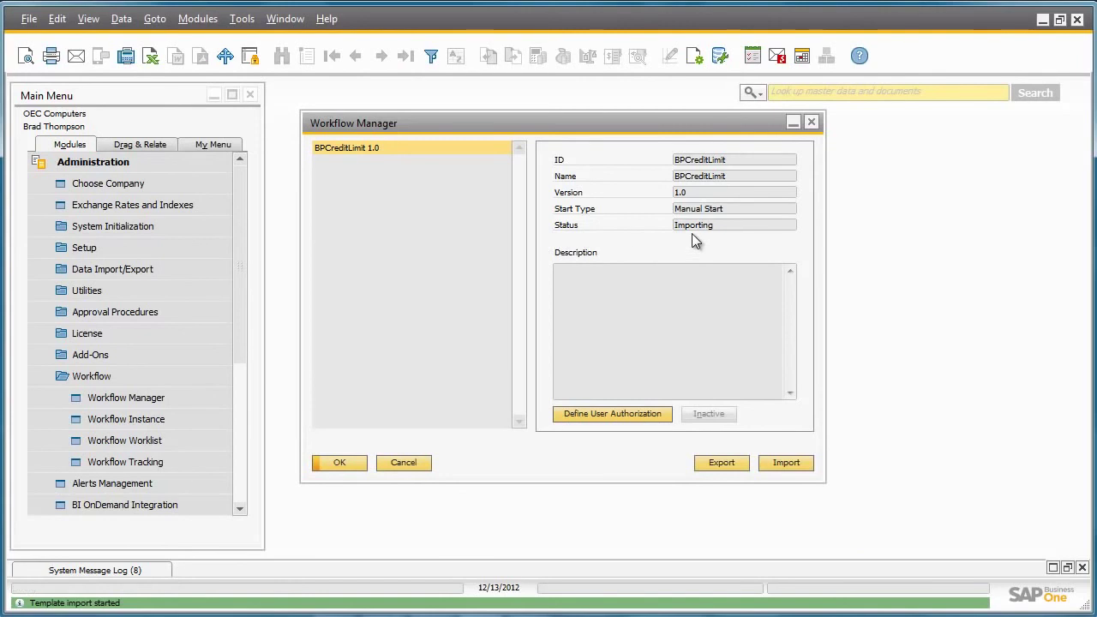
Activate the BPCreditLimit workflow in the reopened Workflow Manager, then close it.
left_click(353, 463)
left_click(202, 400)
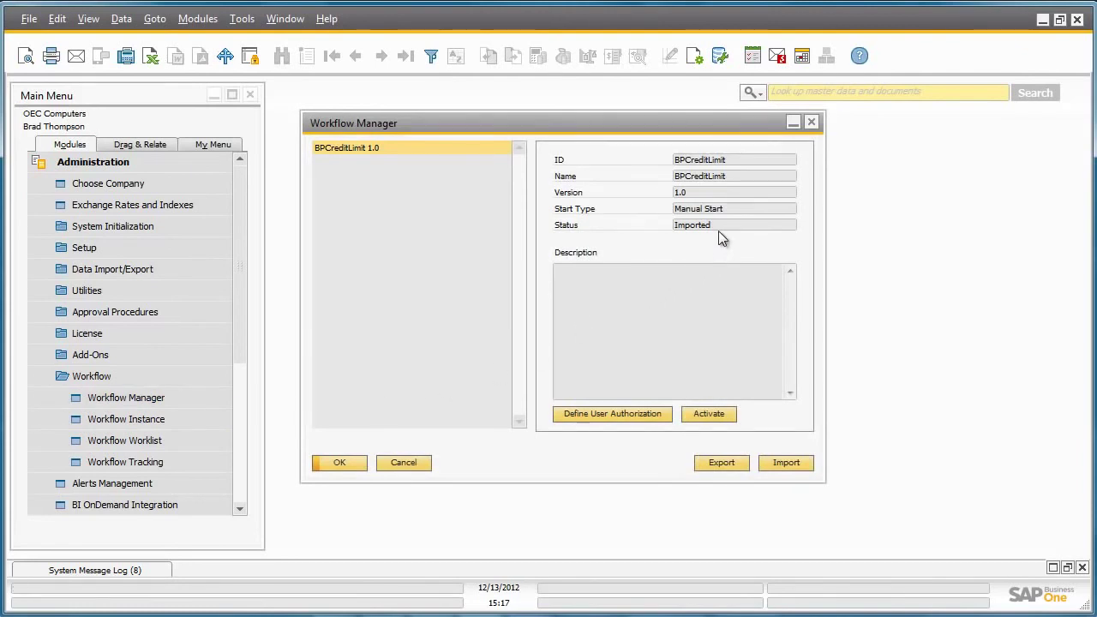
left_click(718, 414)
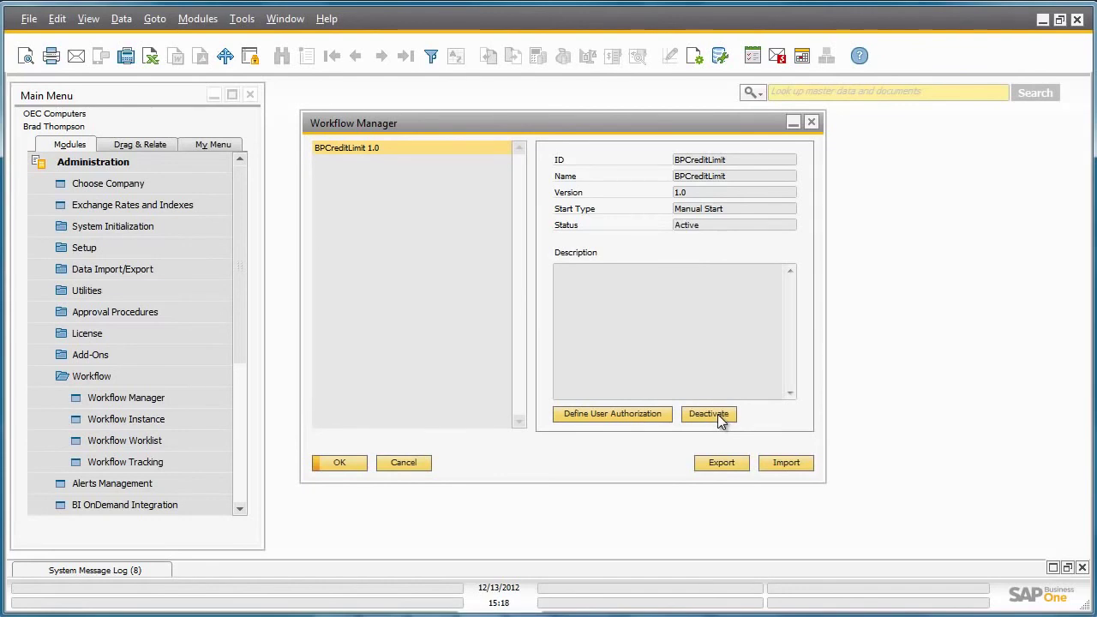
left_click(340, 463)
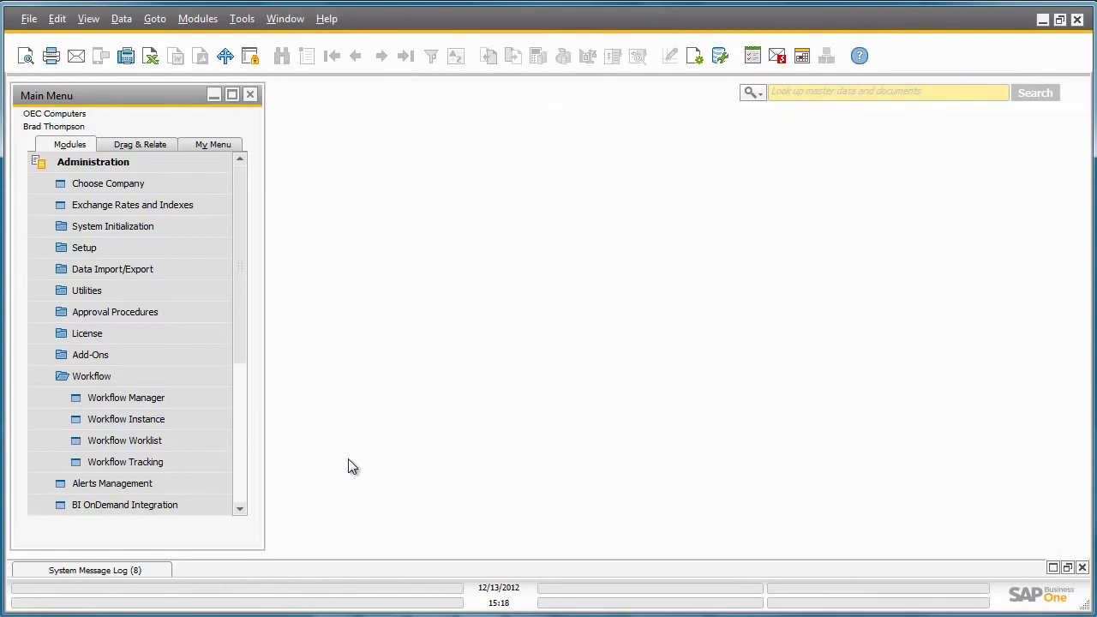
Open Workflow Instance and choose the BPCreditLimit 1.0 workflow template.
left_click(206, 422)
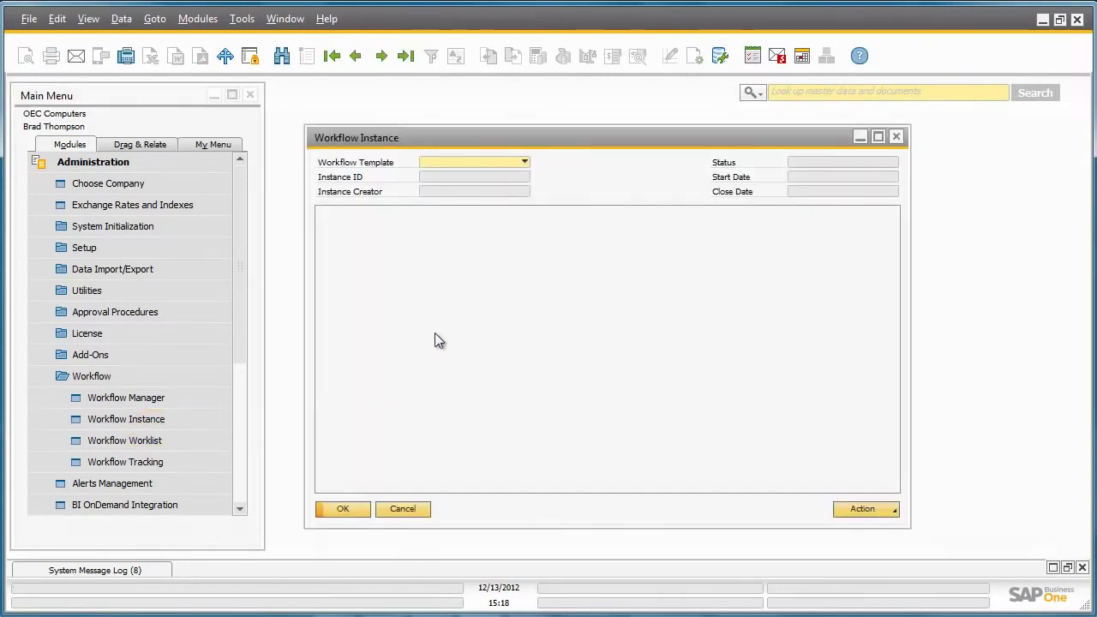
left_click(524, 162)
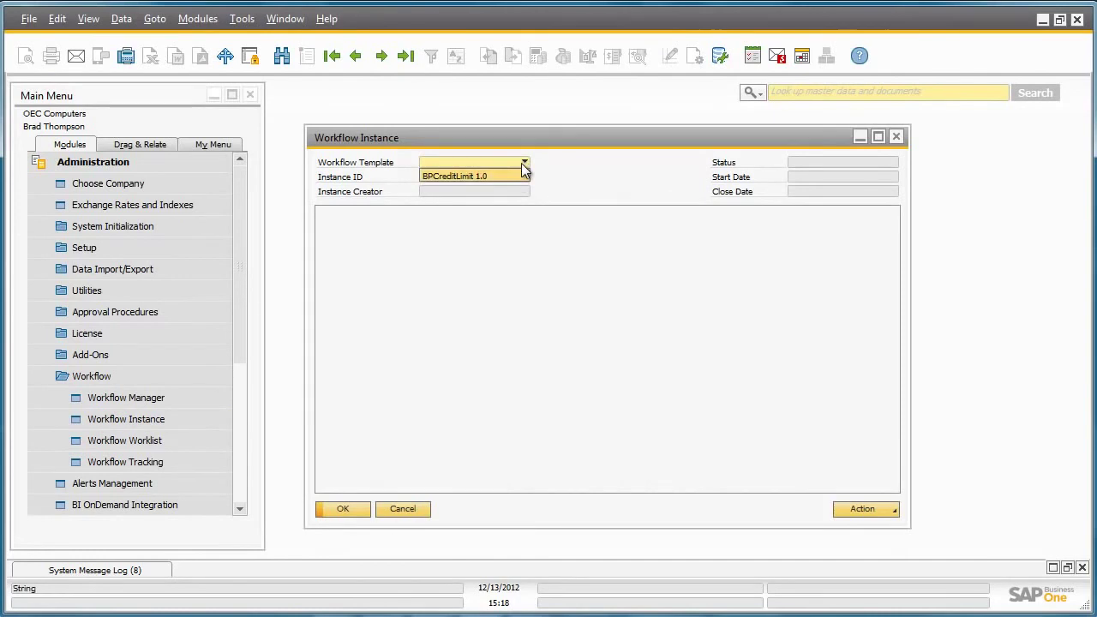
left_click(516, 174)
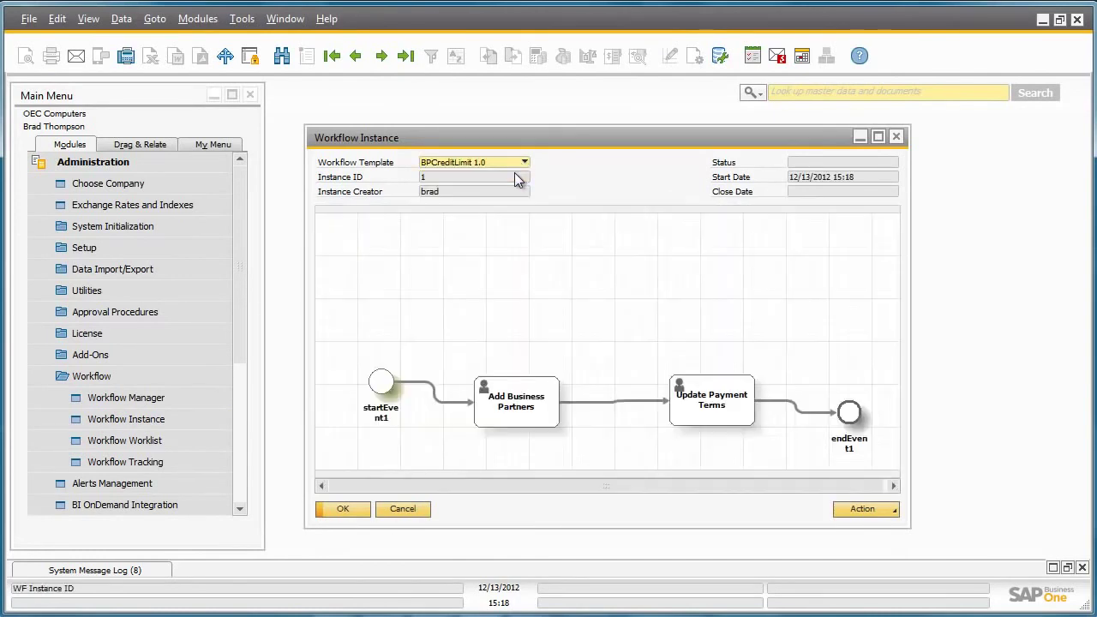
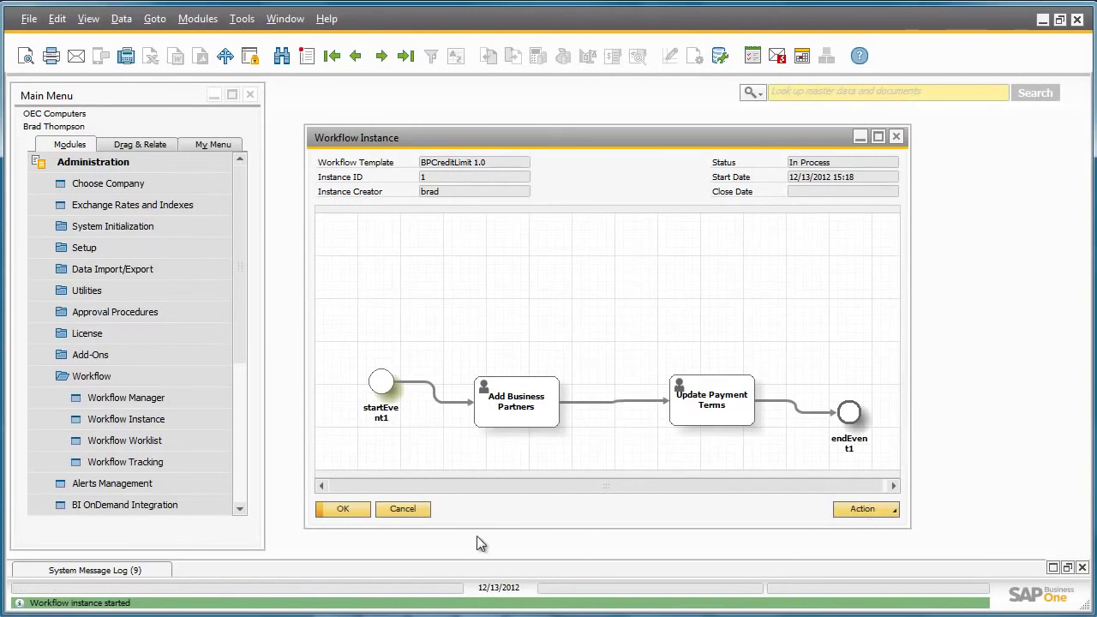
Close the started BPCreditLimit instance window and open the Workflow Worklist.
left_click(346, 511)
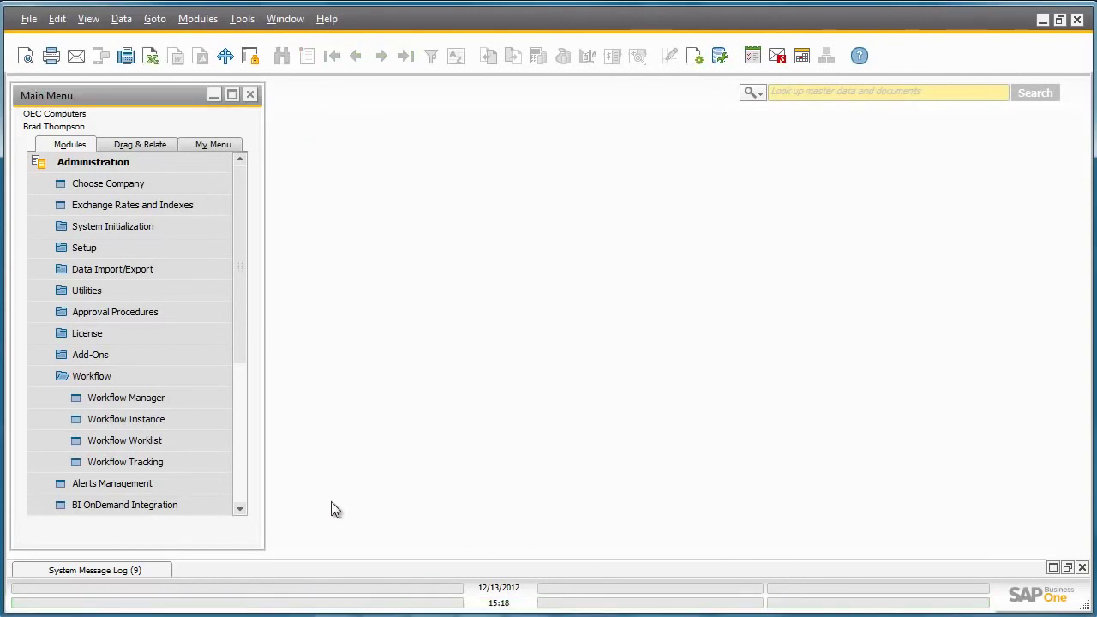
left_click(220, 442)
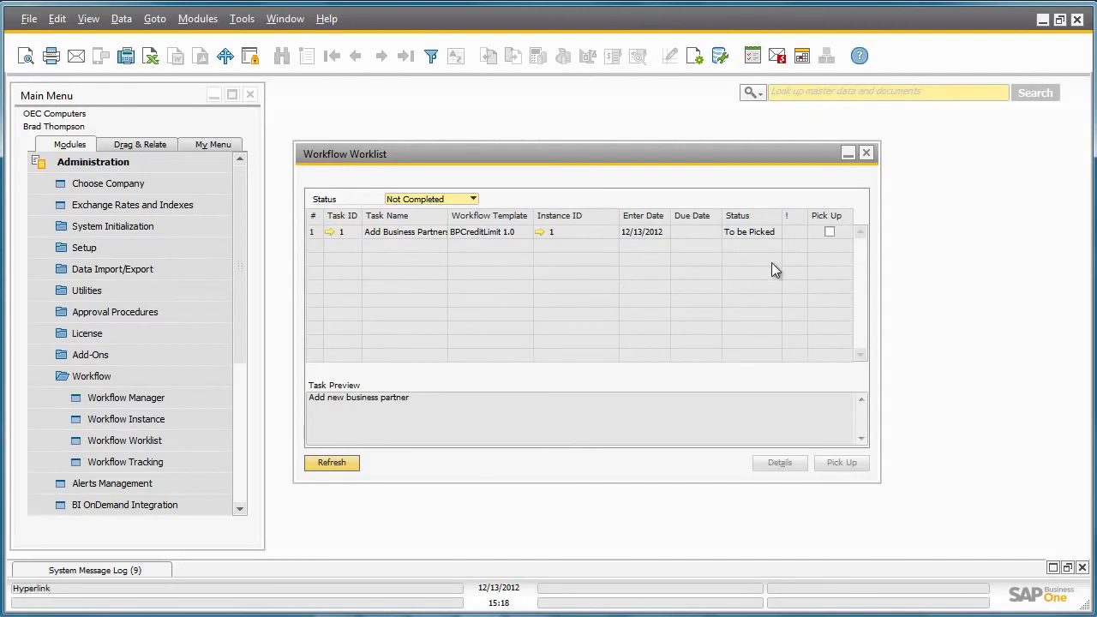
Pick up task 1 'Add Business Partners' and open its Task Details.
left_click(831, 233)
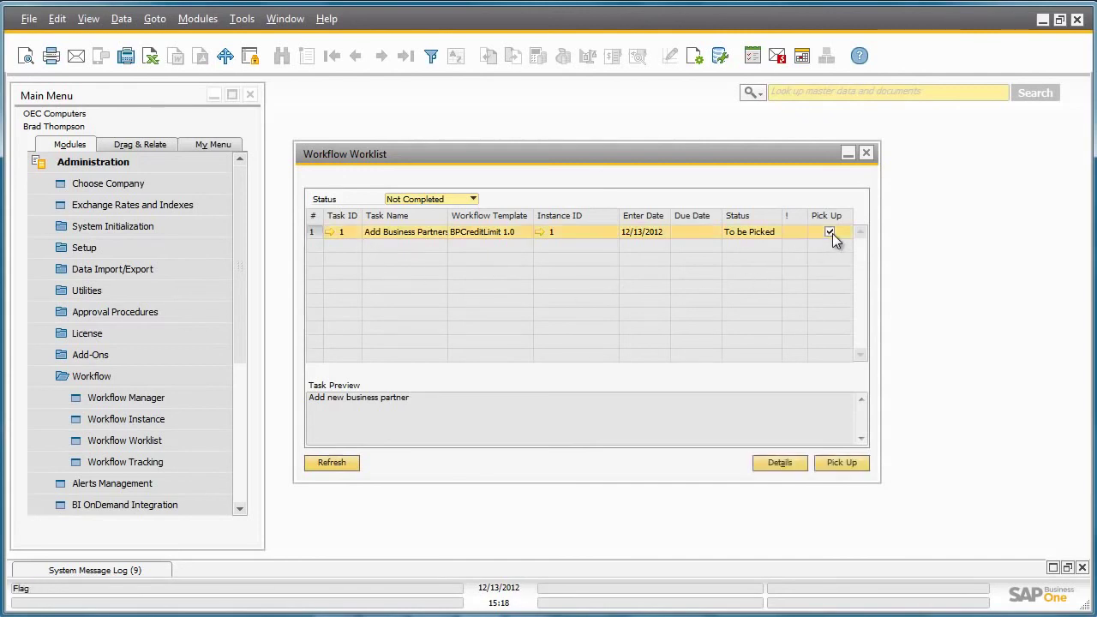
left_click(854, 462)
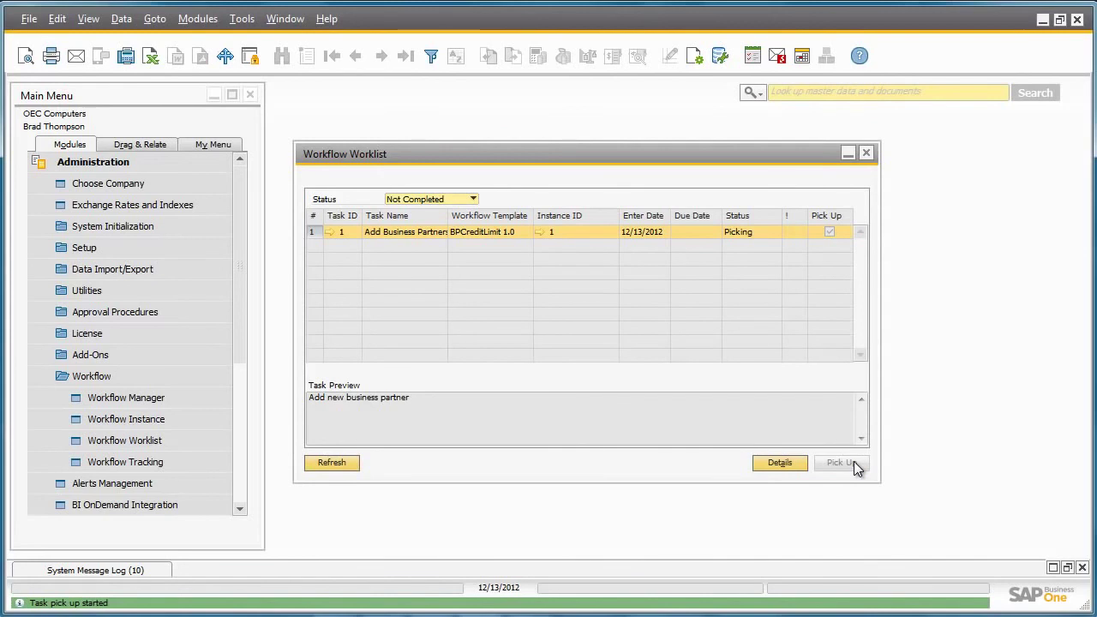
left_click(329, 230)
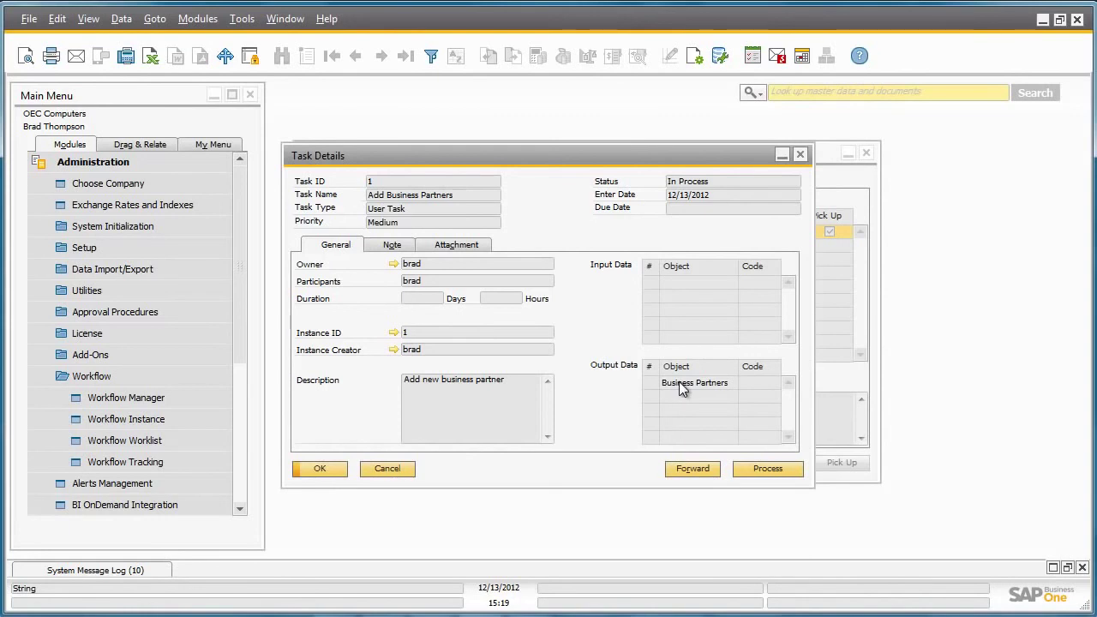
left_click(783, 469)
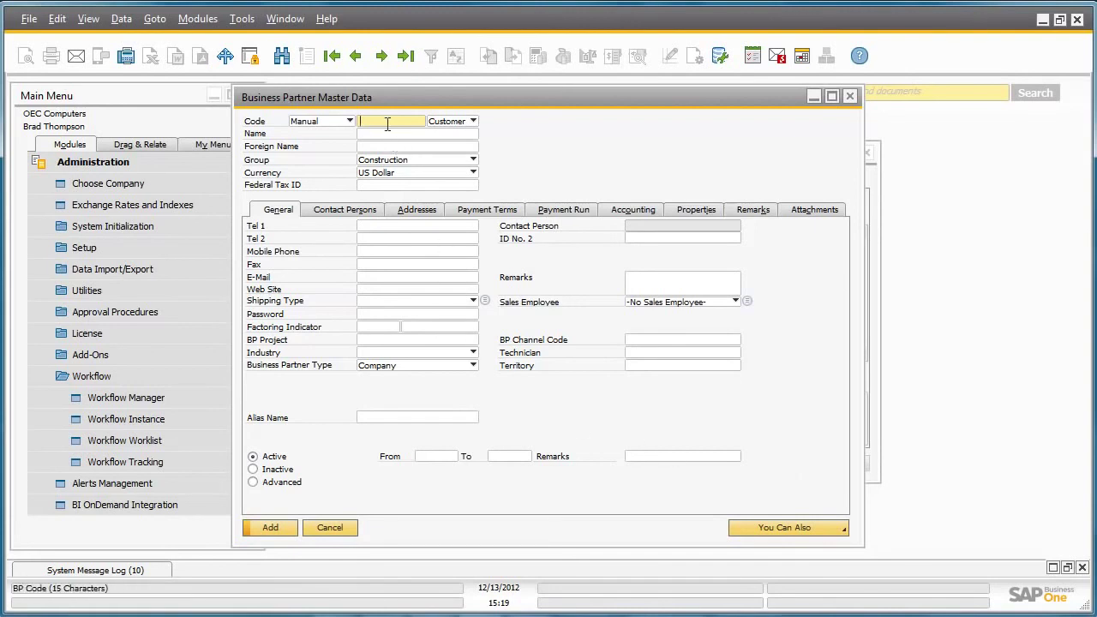
type("T00001")
key("Tab")
key("Down")
key("Tab")
type("Te")
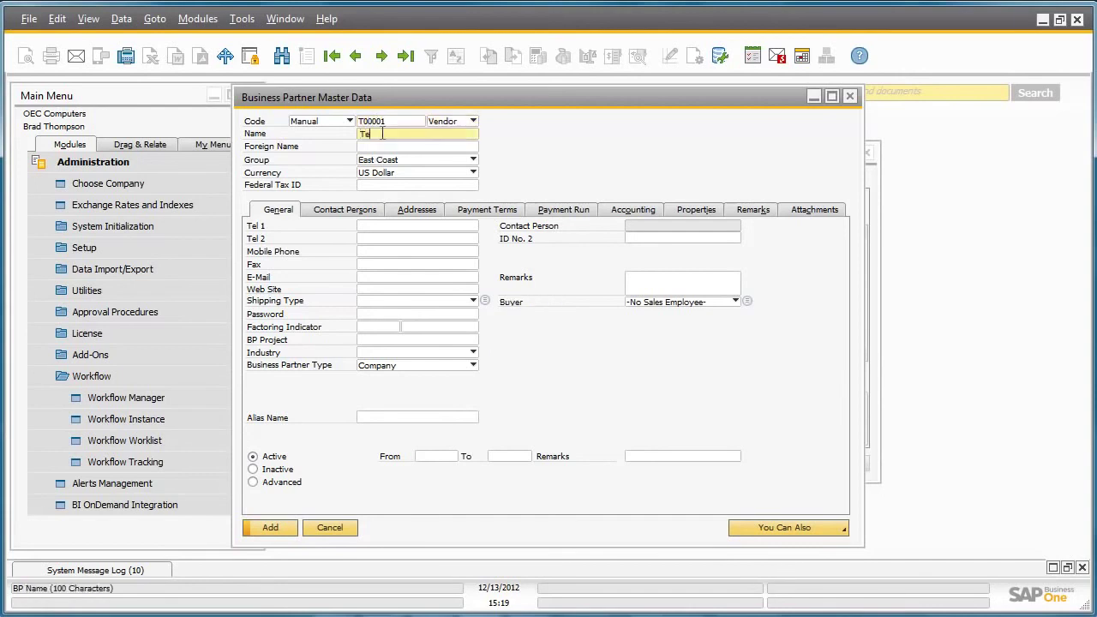
type("rry Davis")
Add the vendor, complete the task, and refresh the worklist.
left_click(284, 528)
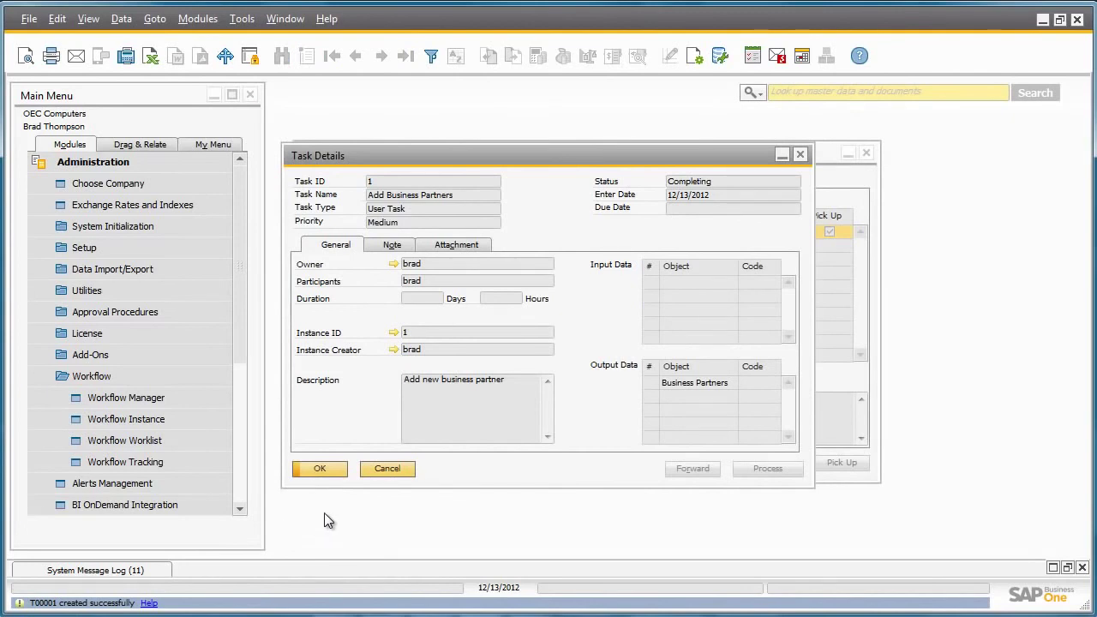
left_click(330, 472)
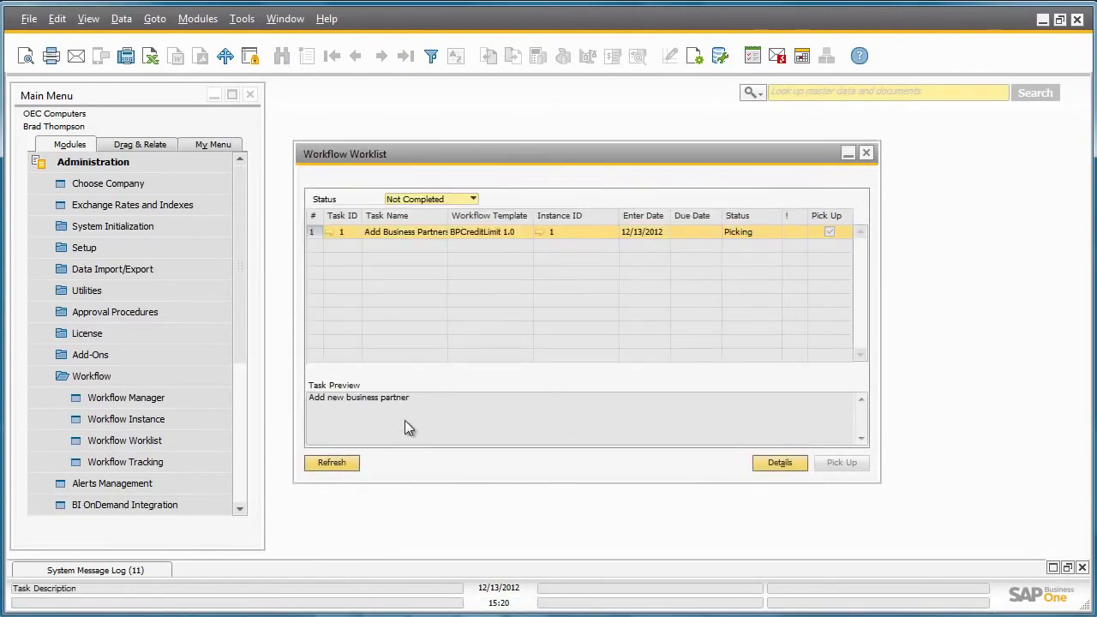
left_click(340, 462)
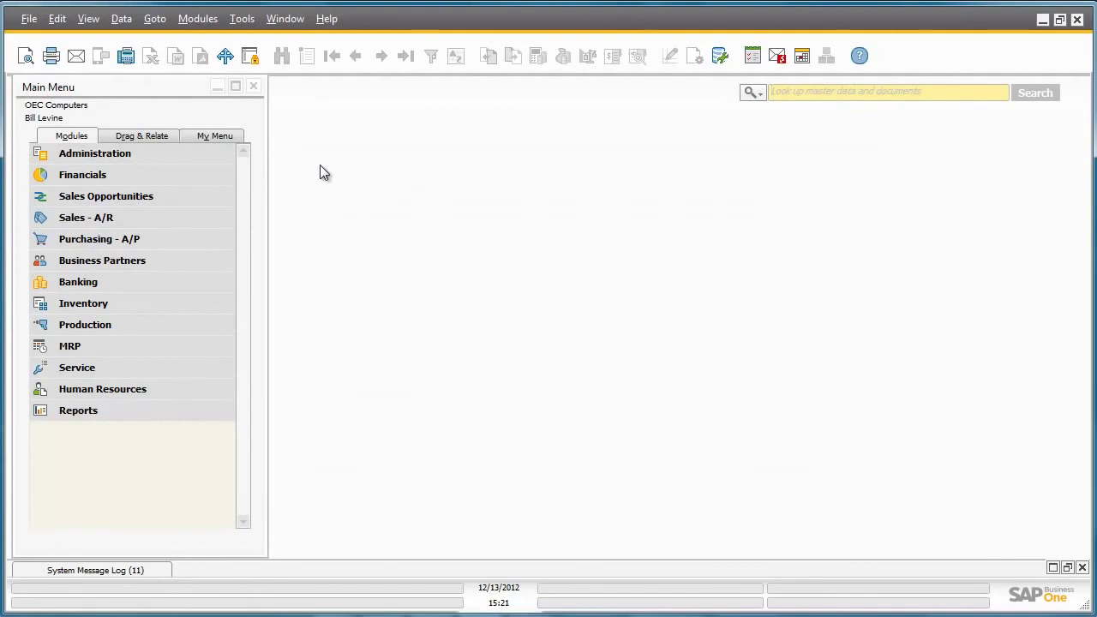
Open the Workflow Worklist from Administration > Workflow.
left_click(216, 151)
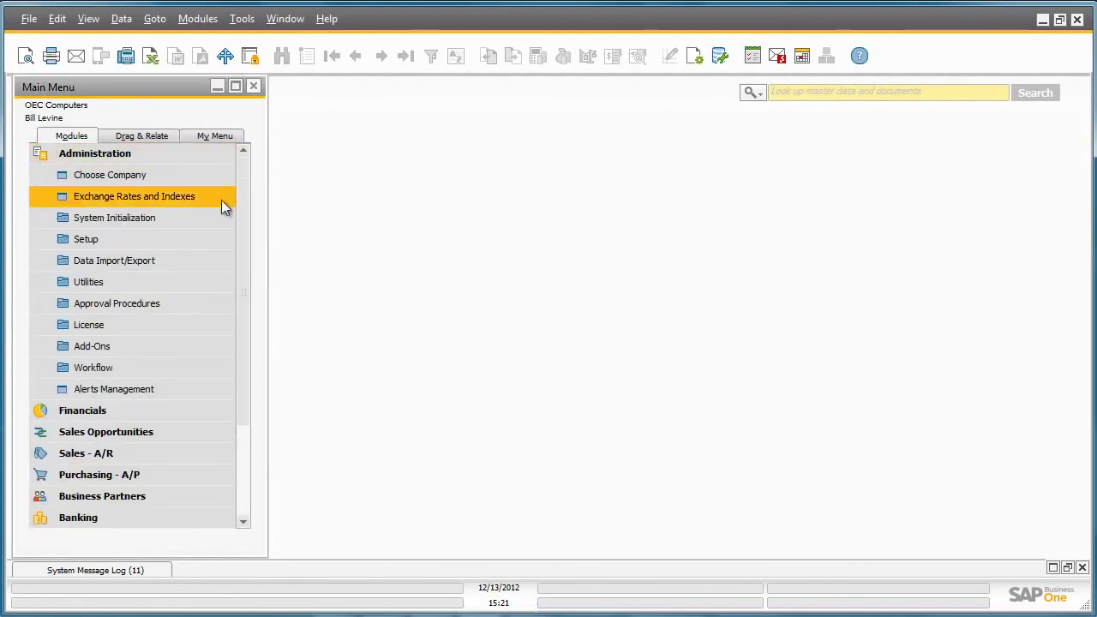
left_click(204, 369)
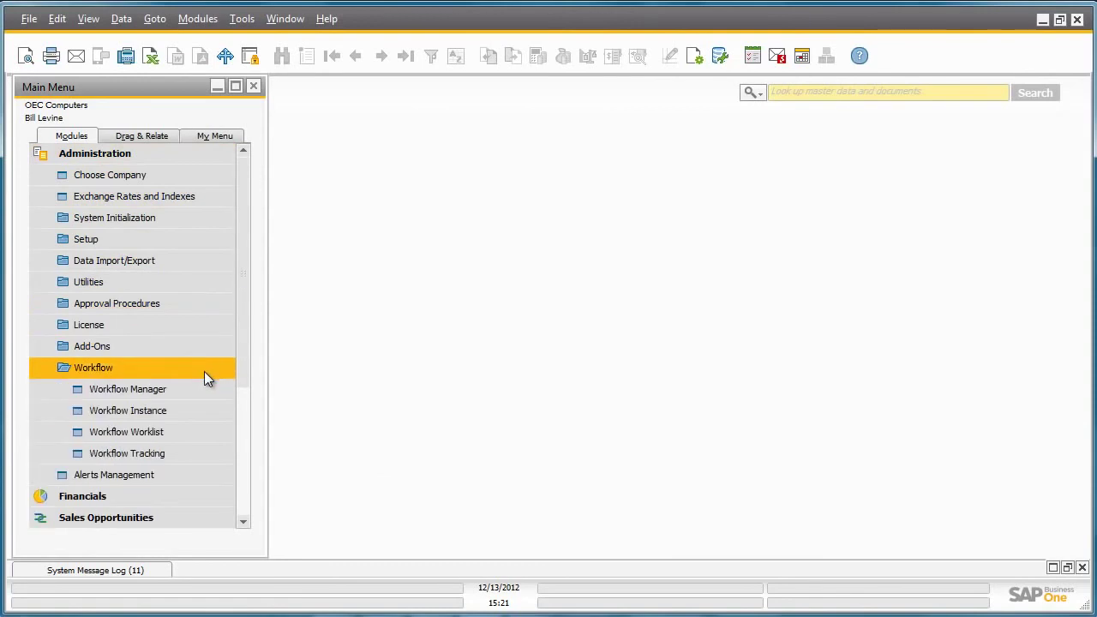
left_click(211, 433)
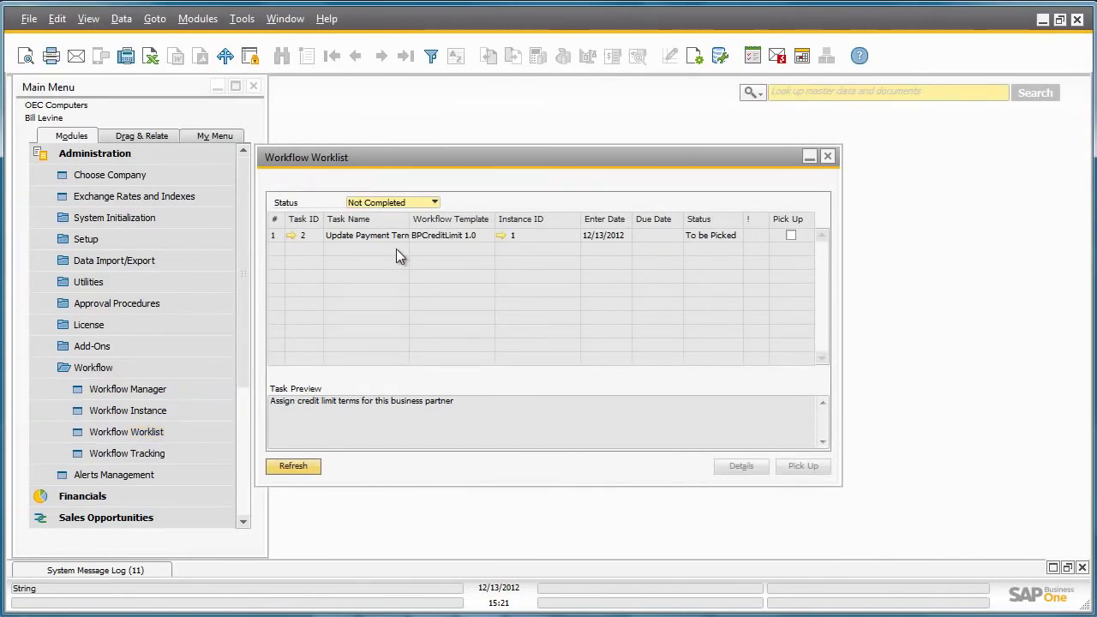
Pick up task 2 'Update Payment Terms' and open its Task Details.
left_click(789, 238)
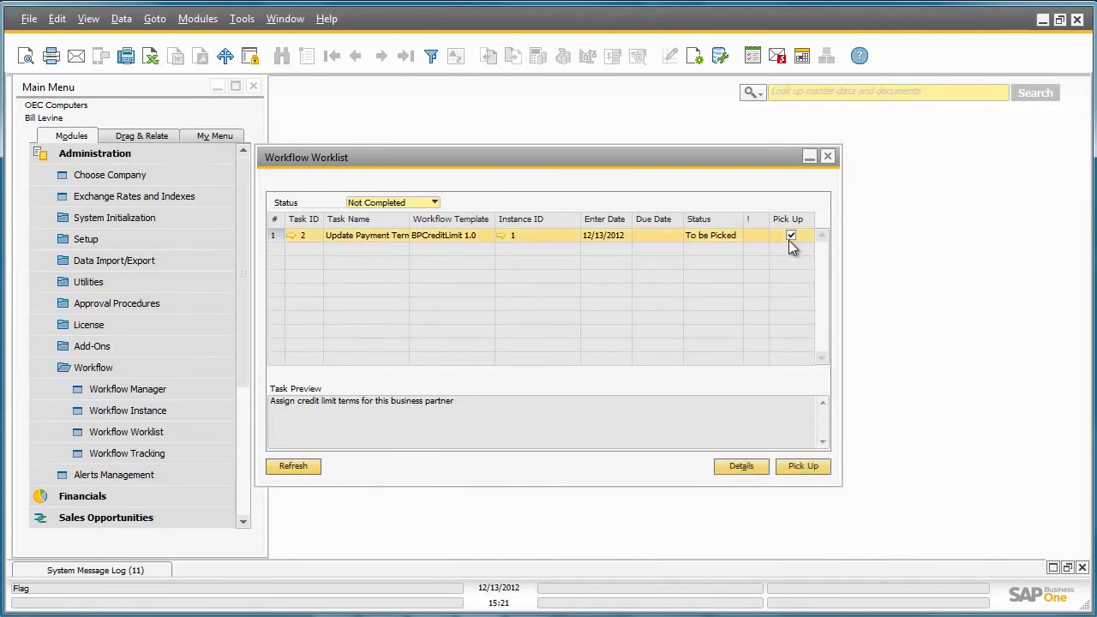
left_click(806, 467)
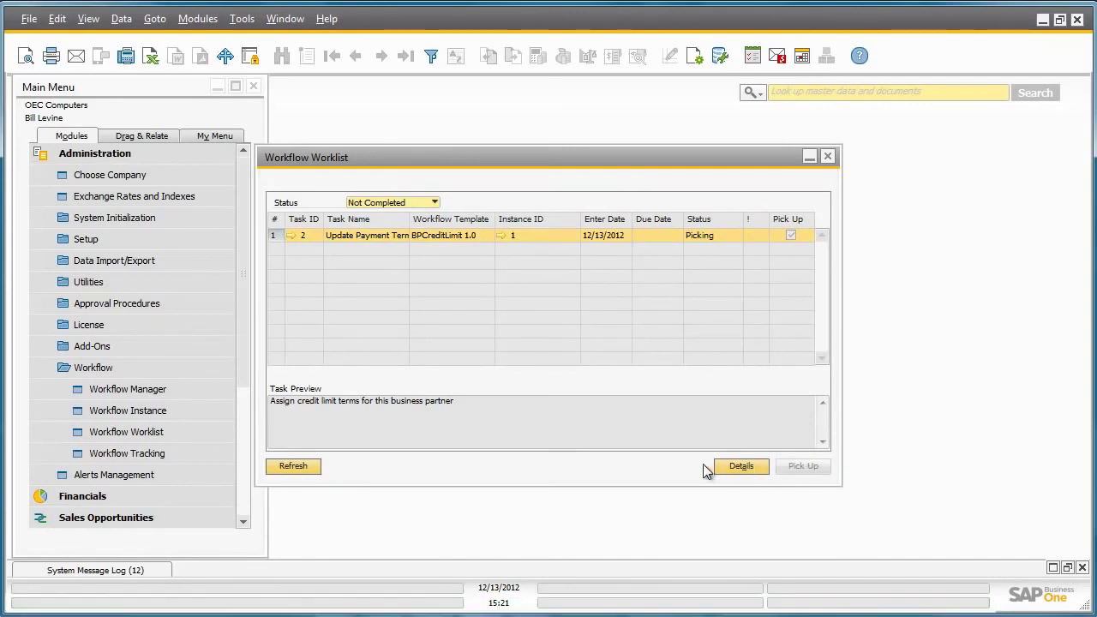
left_click(290, 235)
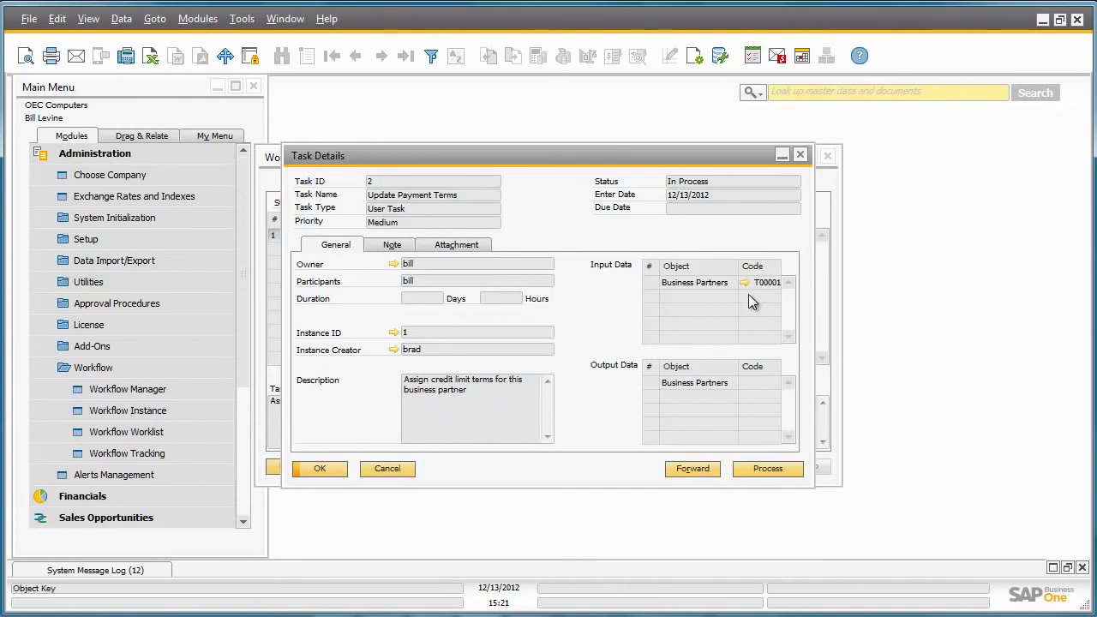
Enter 10000 as the vendor's credit and commitment limits on the Payment Terms tab.
left_click(778, 472)
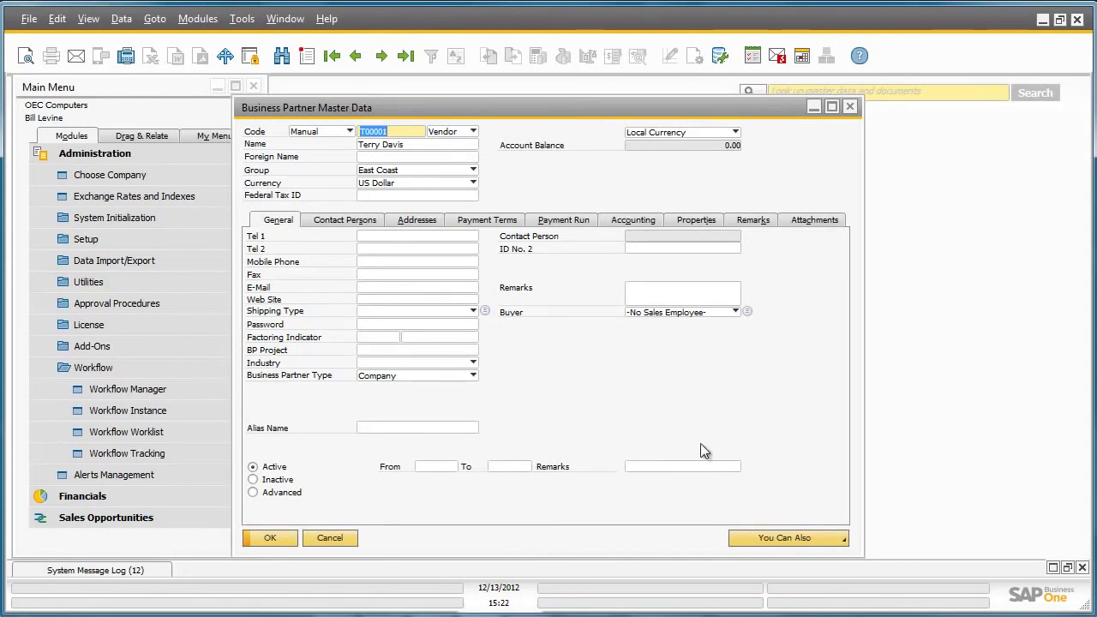
left_click(494, 223)
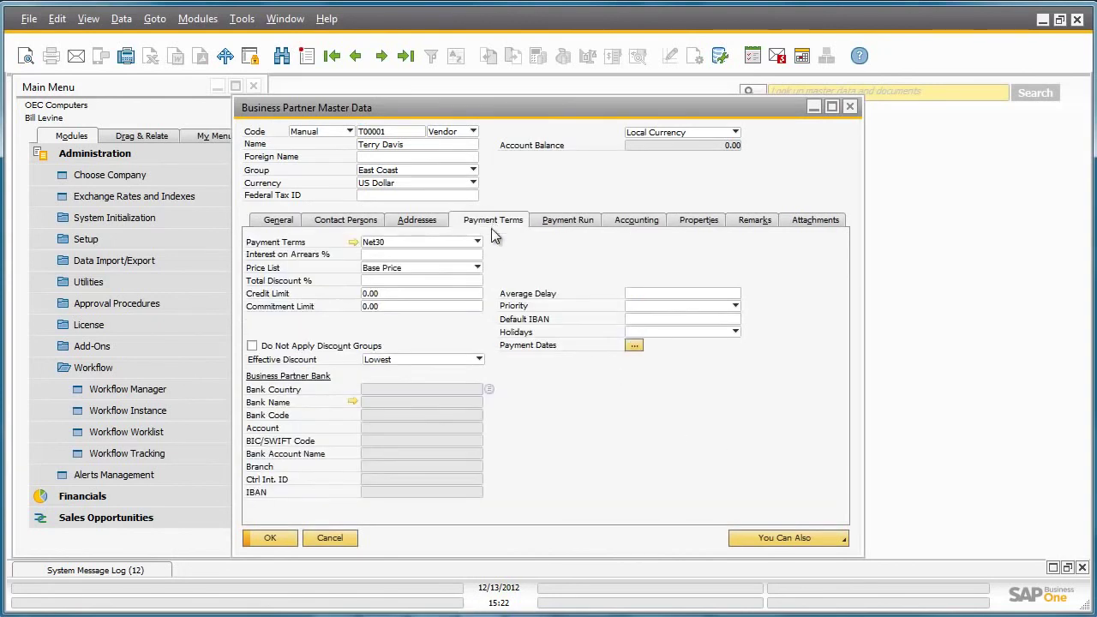
left_click(407, 293)
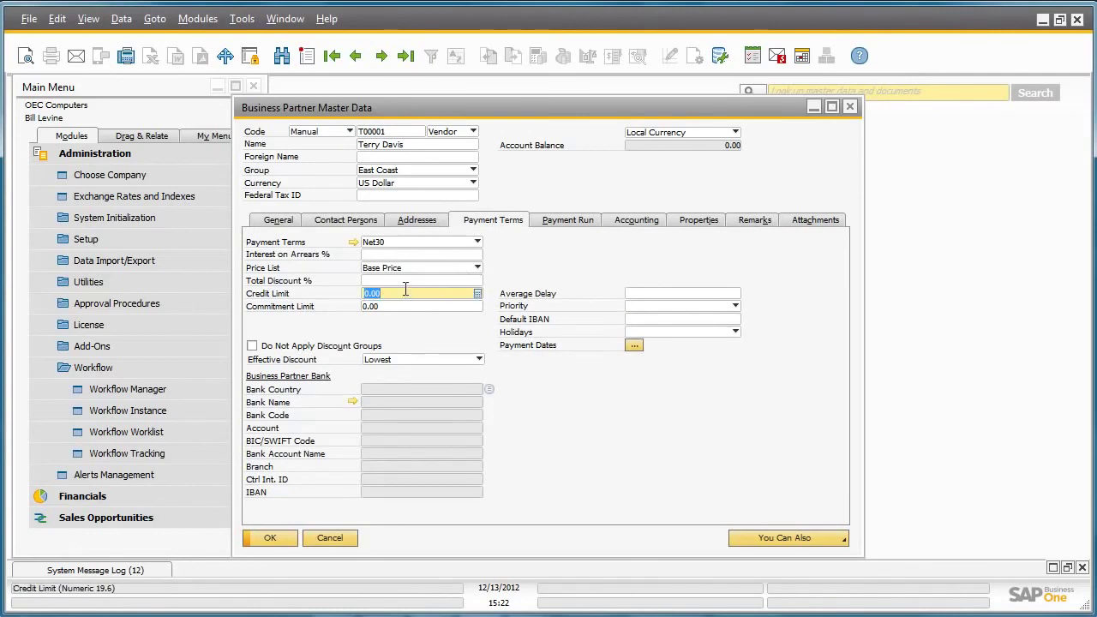
type("10000")
key("Tab")
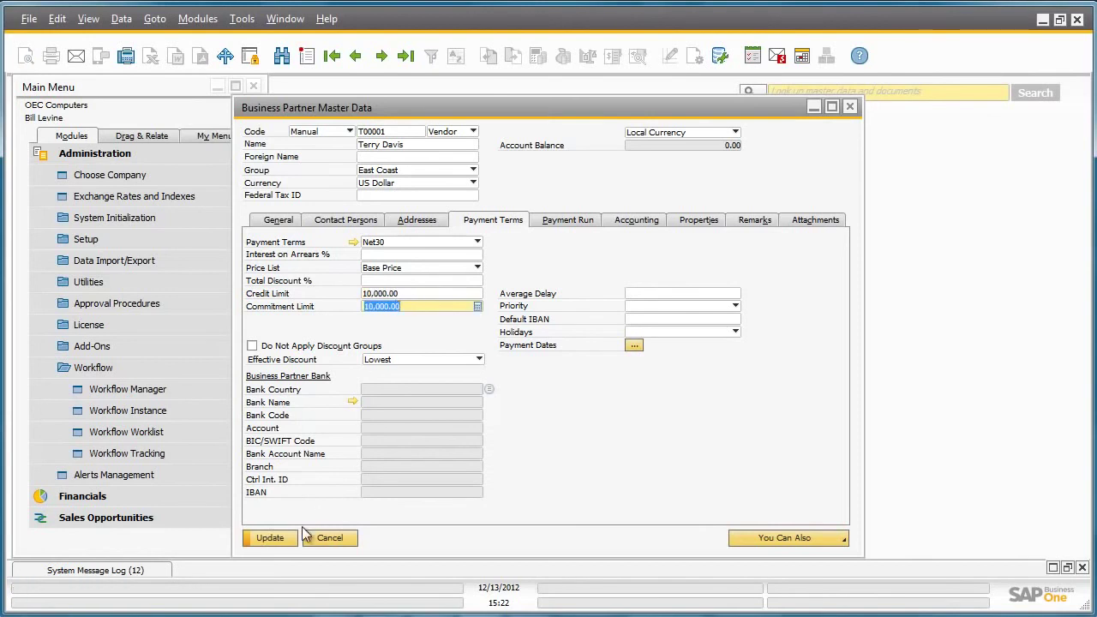
Save the limits, complete the task, and refresh the worklist until it is empty.
left_click(274, 540)
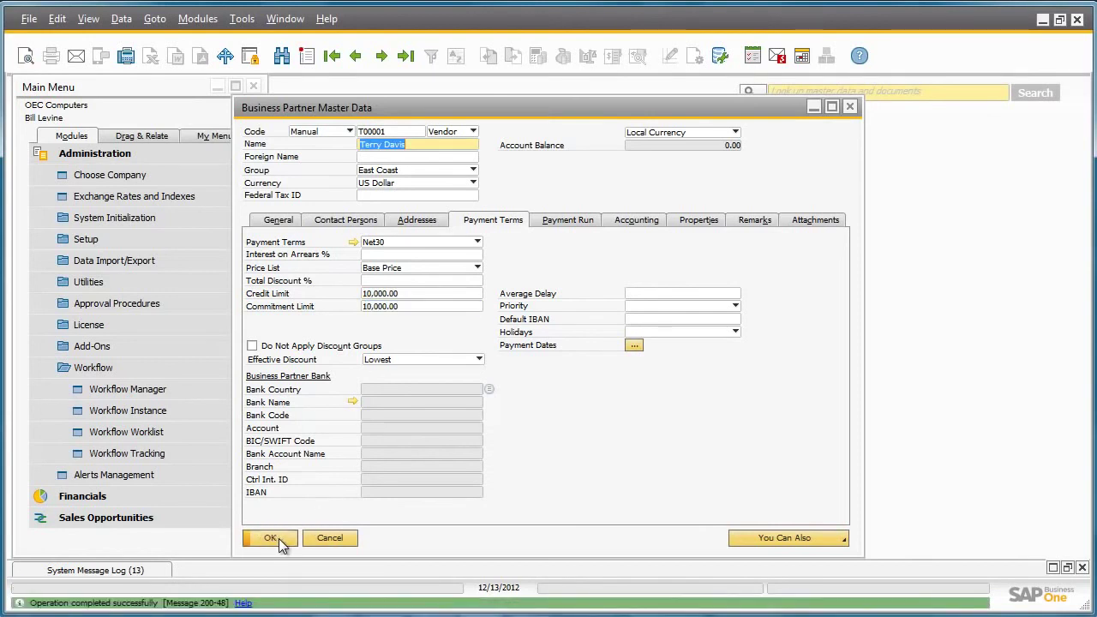
left_click(272, 539)
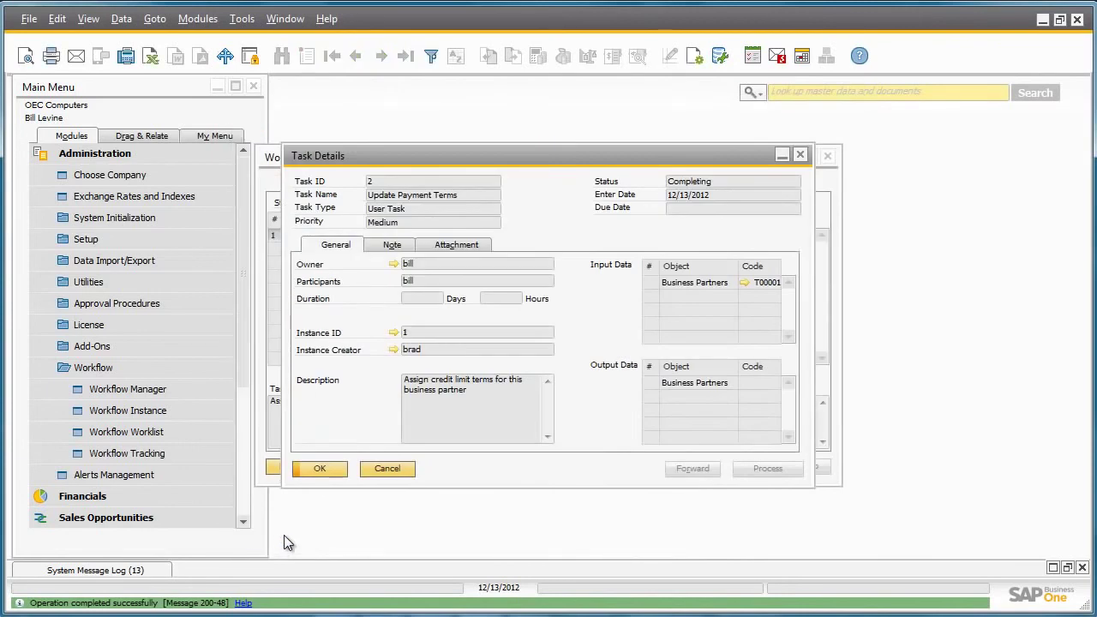
left_click(318, 469)
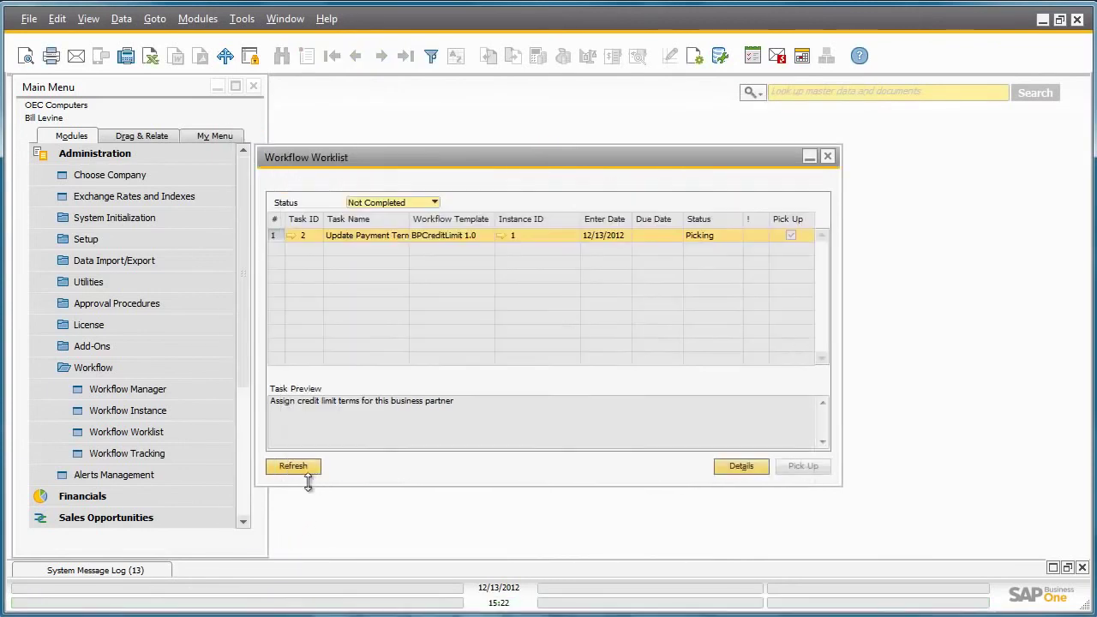
left_click(299, 472)
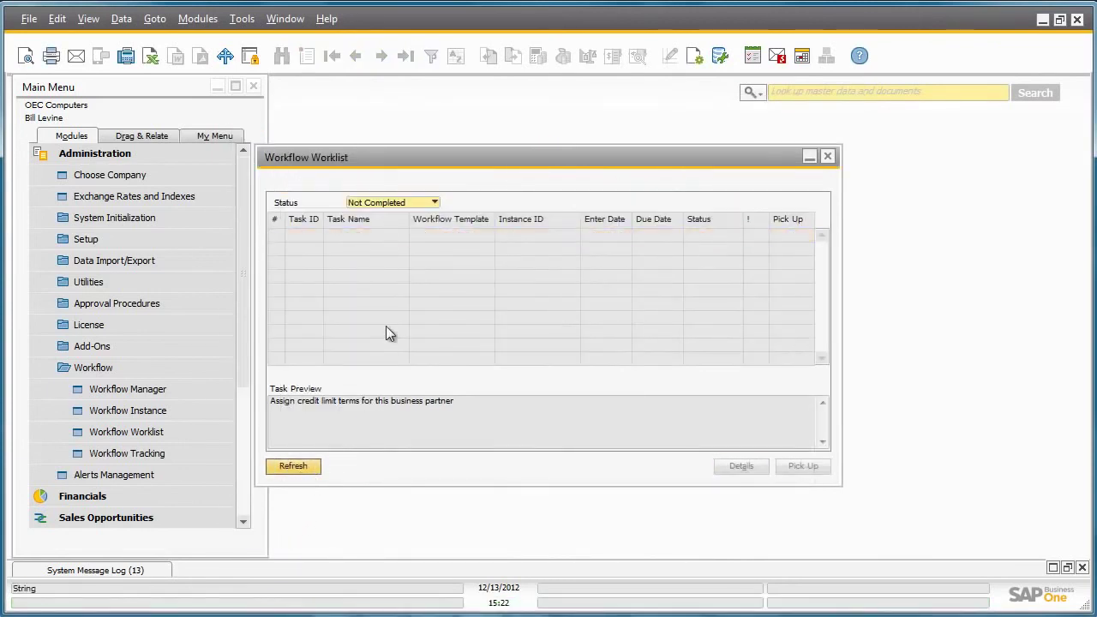